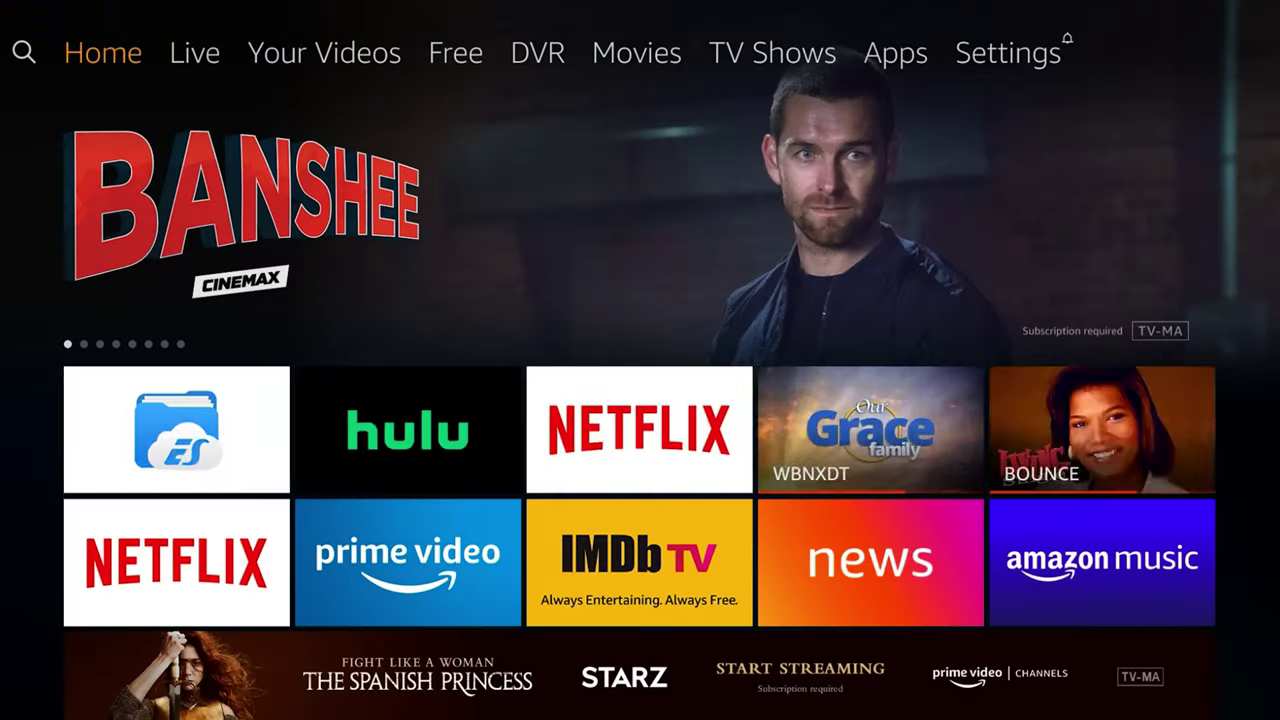
Open the NBA for Fire TV store page from the Sports row in Apps
key(Right)
key(Right)
key(Right)
key(Right)
key(Right)
key(Right)
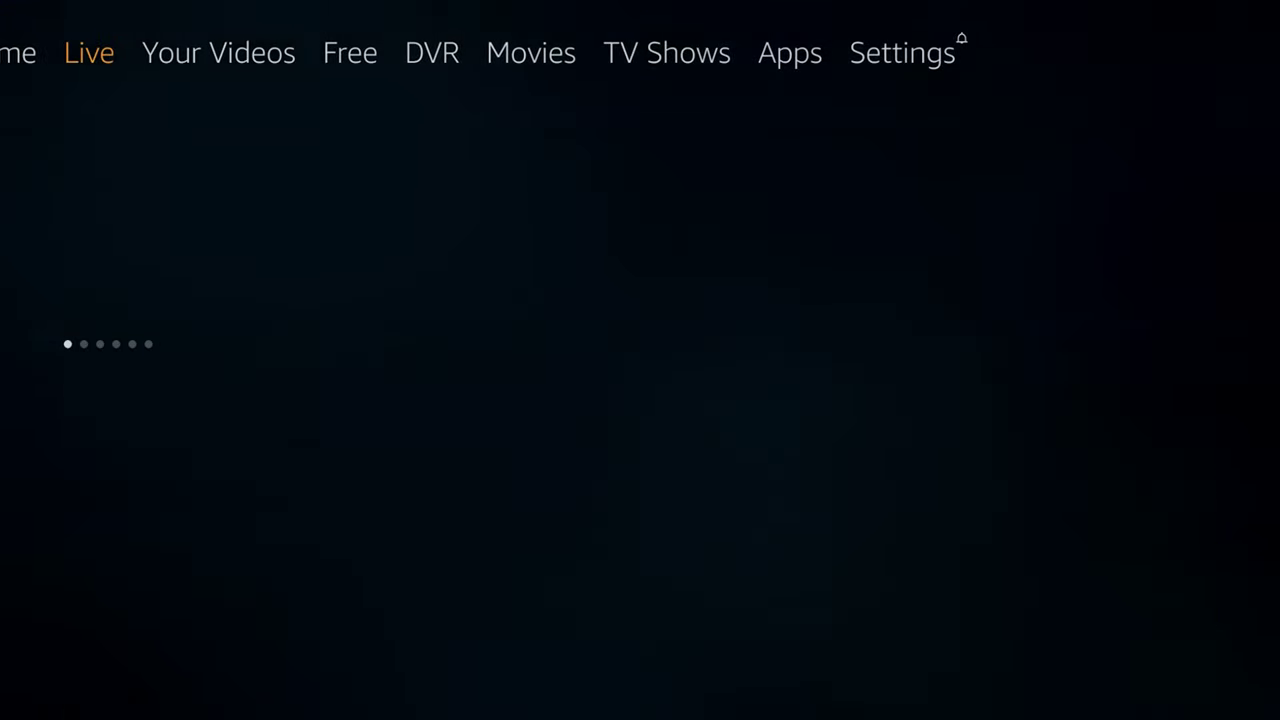
key(Right)
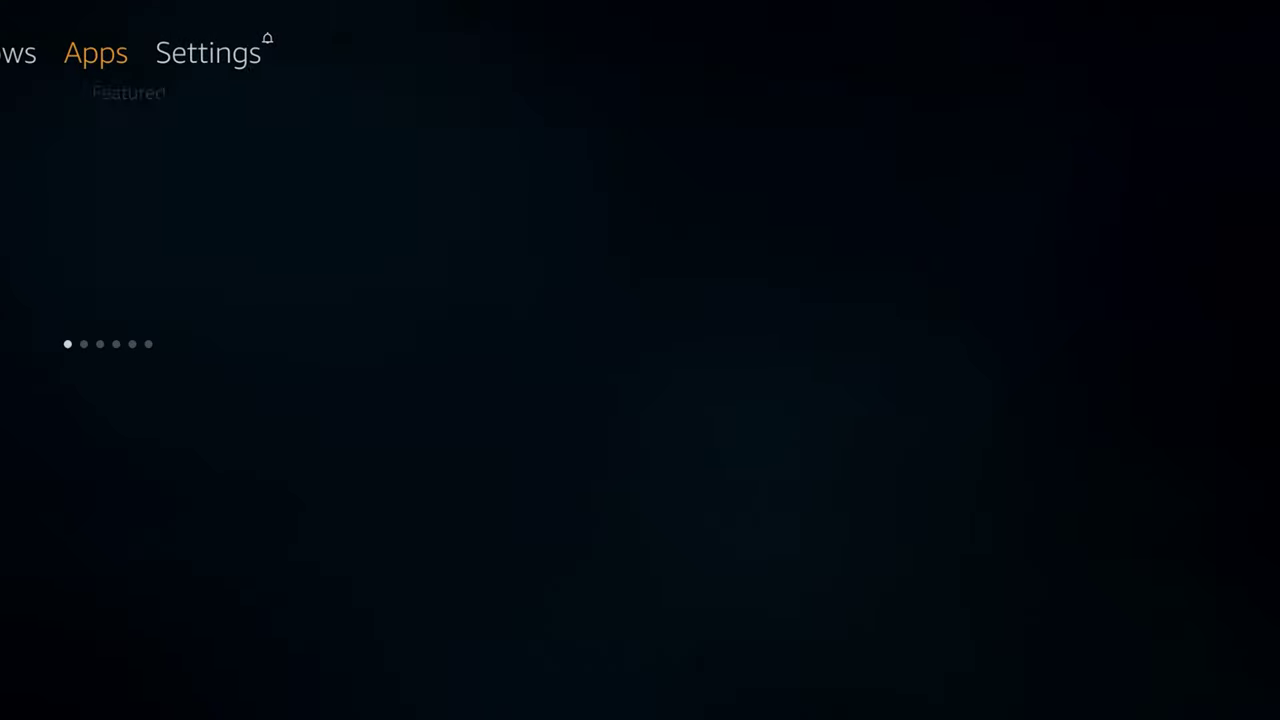
key(Down)
key(Down)
key(Down)
key(Down)
key(Down)
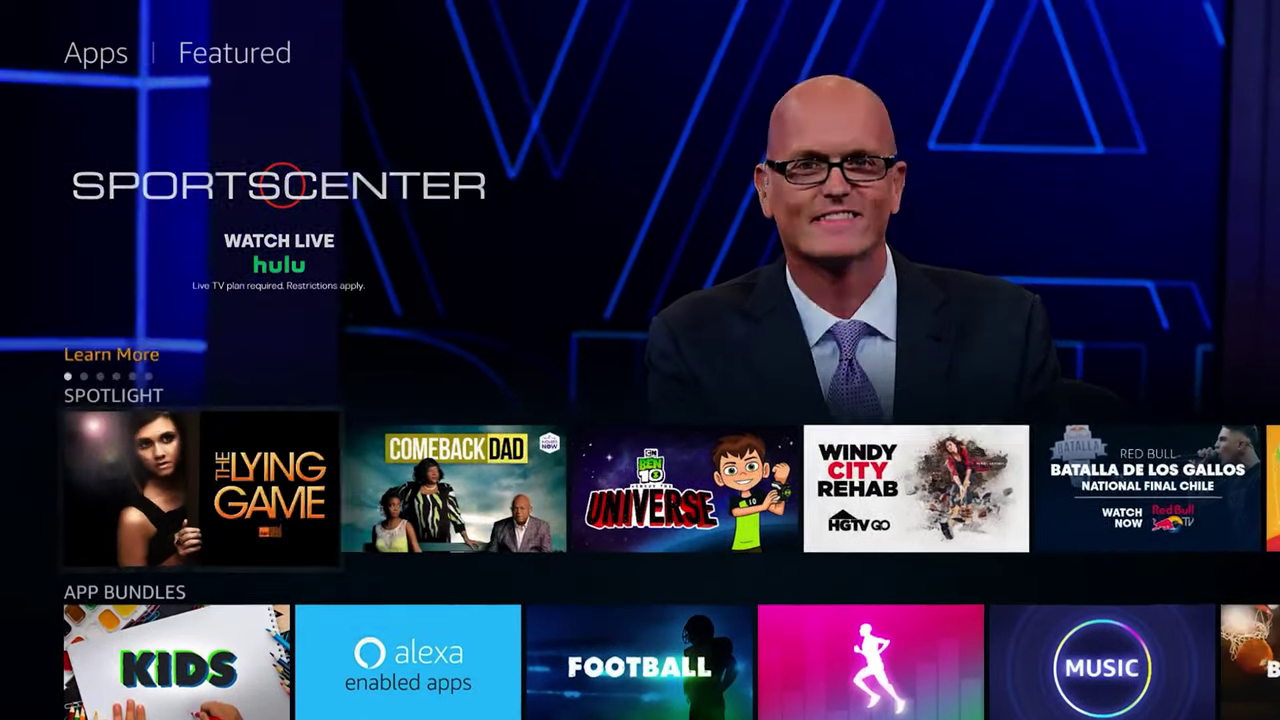
key(Down)
key(Down)
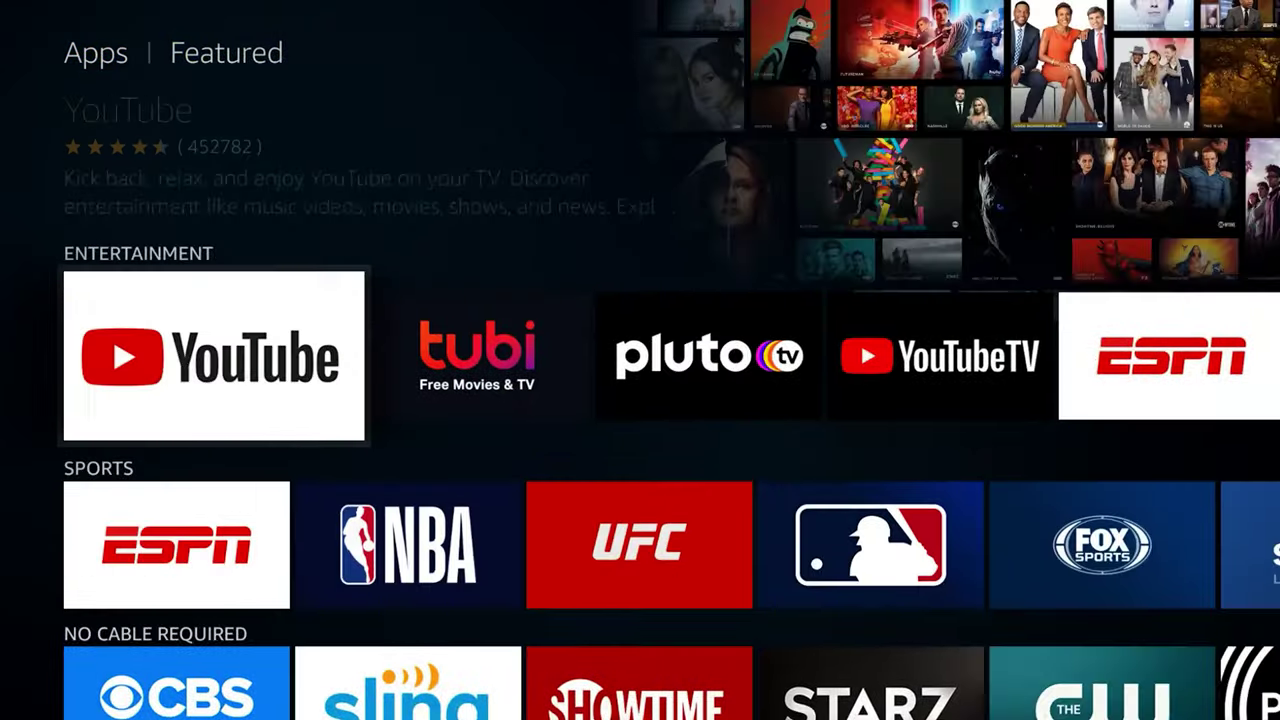
key(Right)
key(Return)
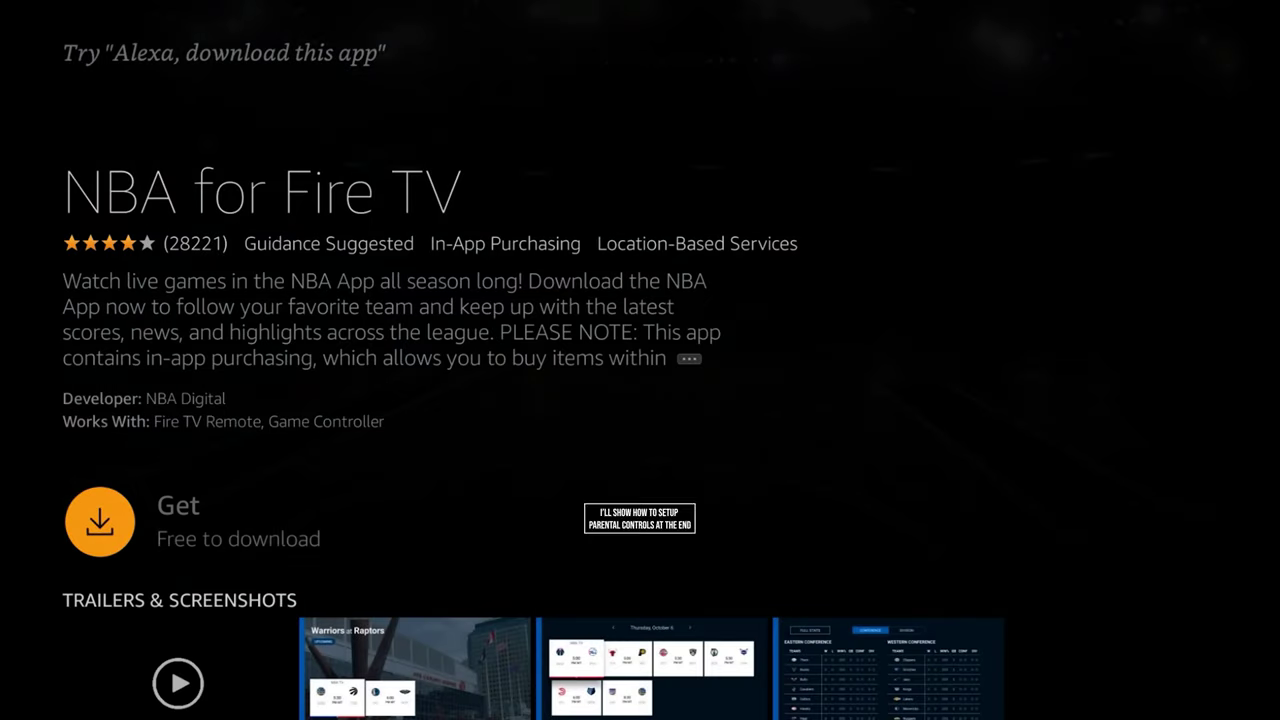
Try to get NBA, dismiss the Prime Video PIN prompt, and return to Featured apps
key(Return)
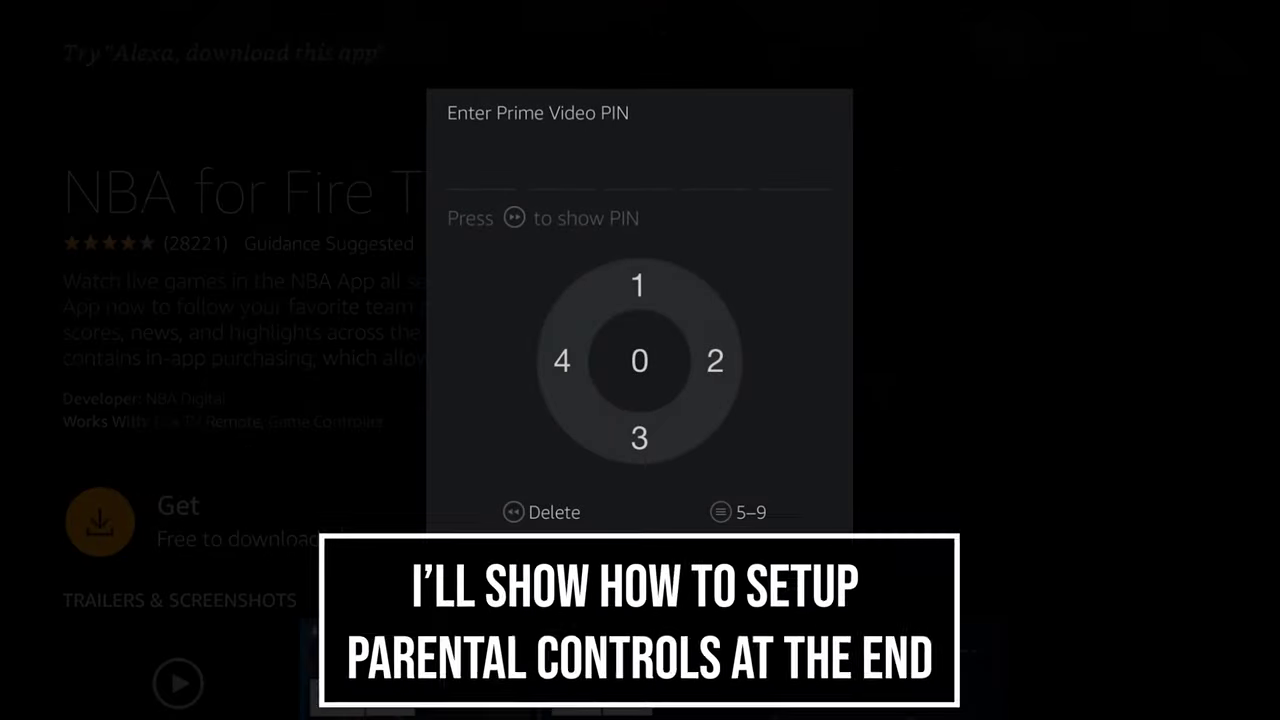
key(Escape)
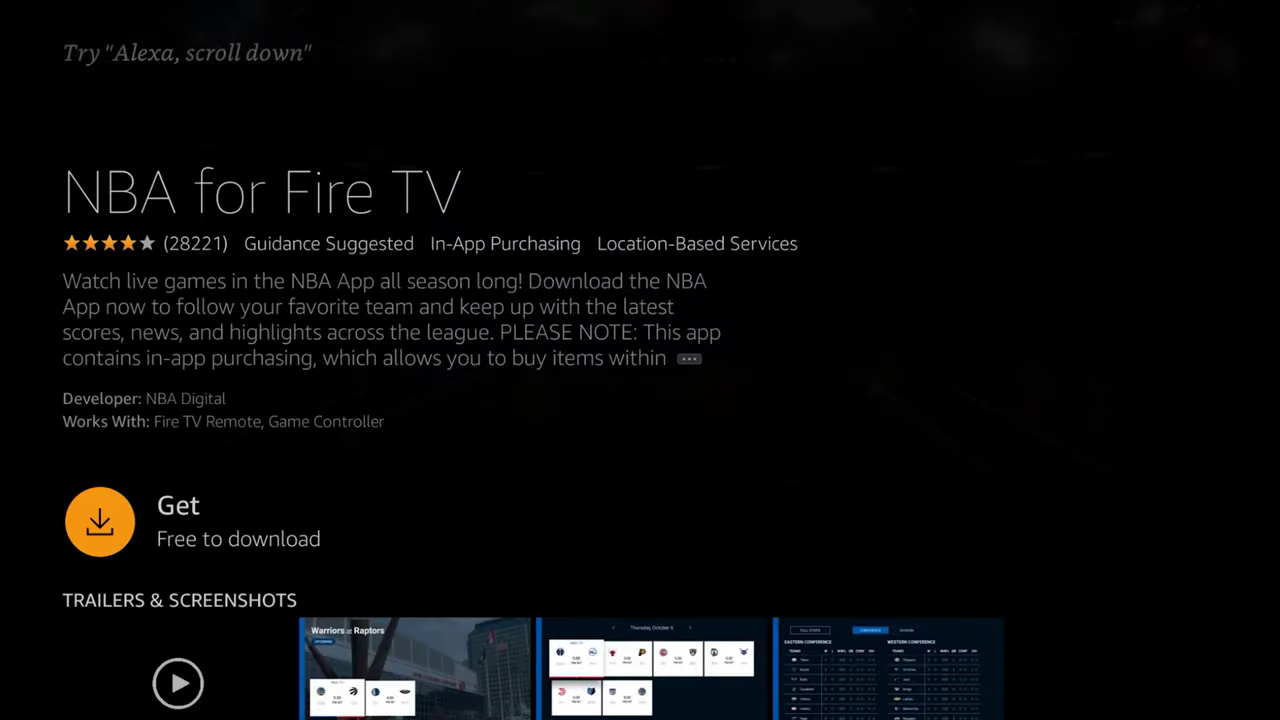
key(Escape)
key(Left)
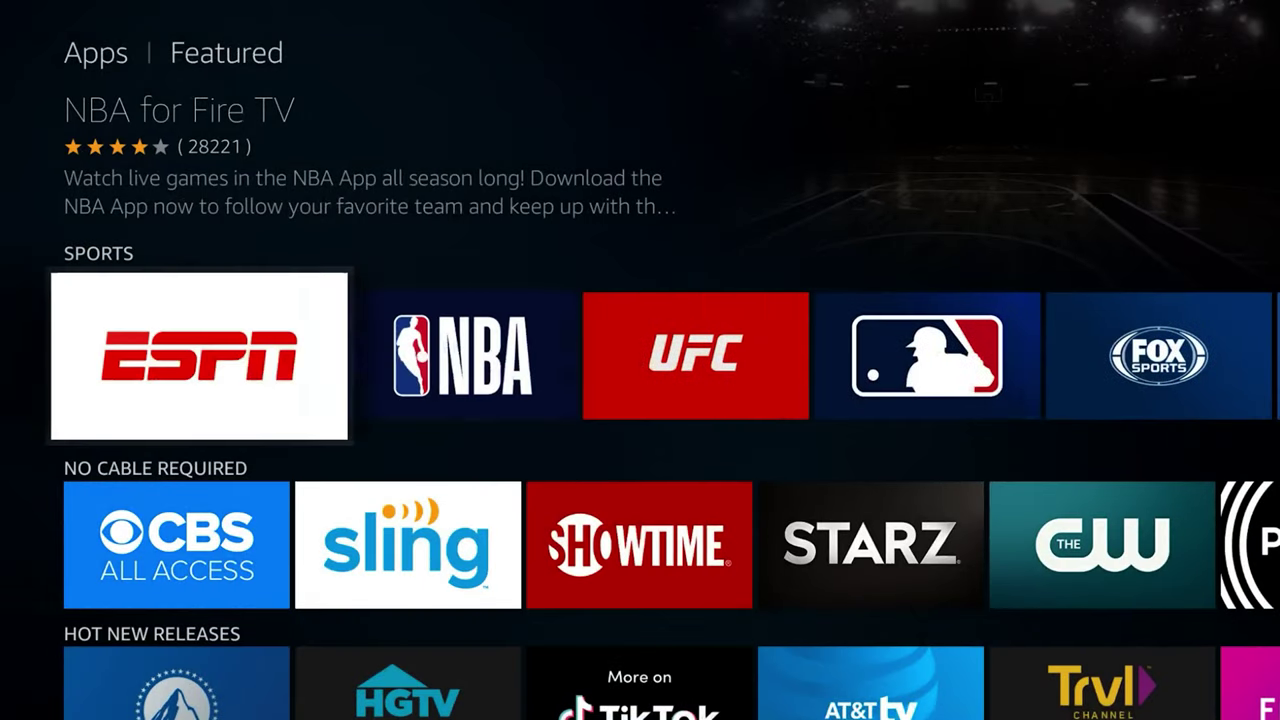
Download YouTube from its Entertainment store page, then confirm it leads Home's Recent row
key(Up)
key(Up)
key(Down)
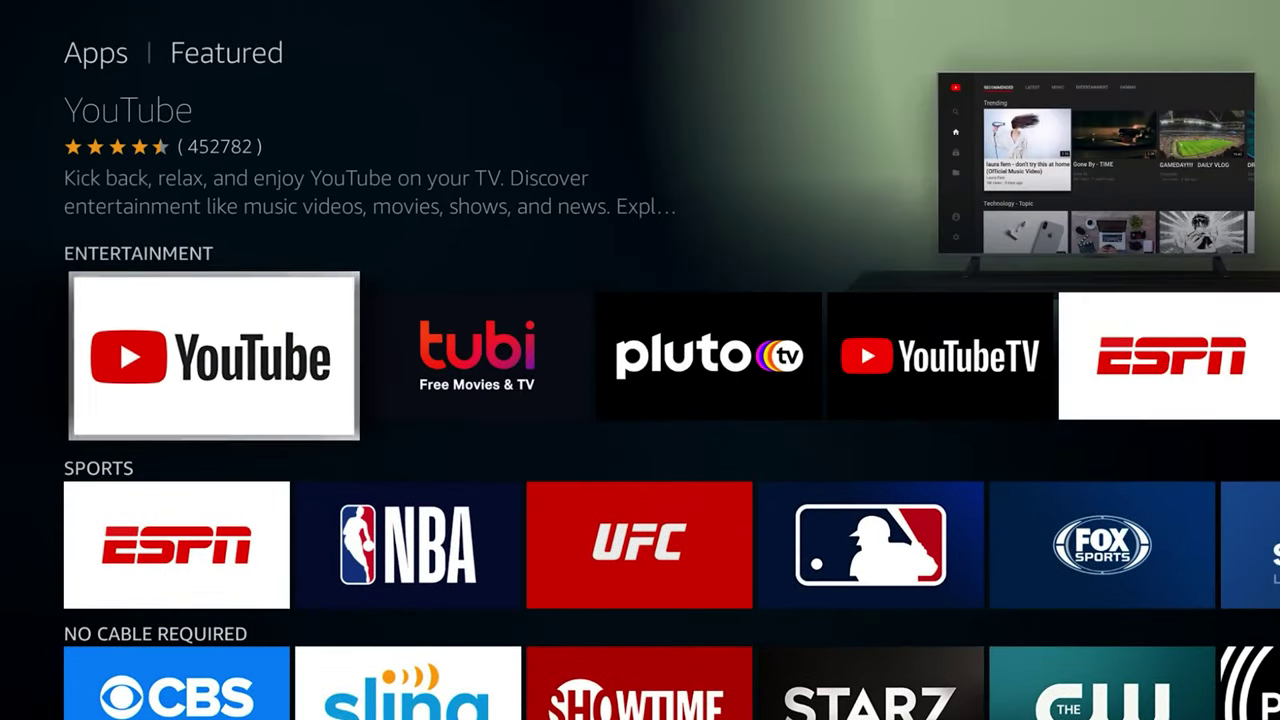
key(Return)
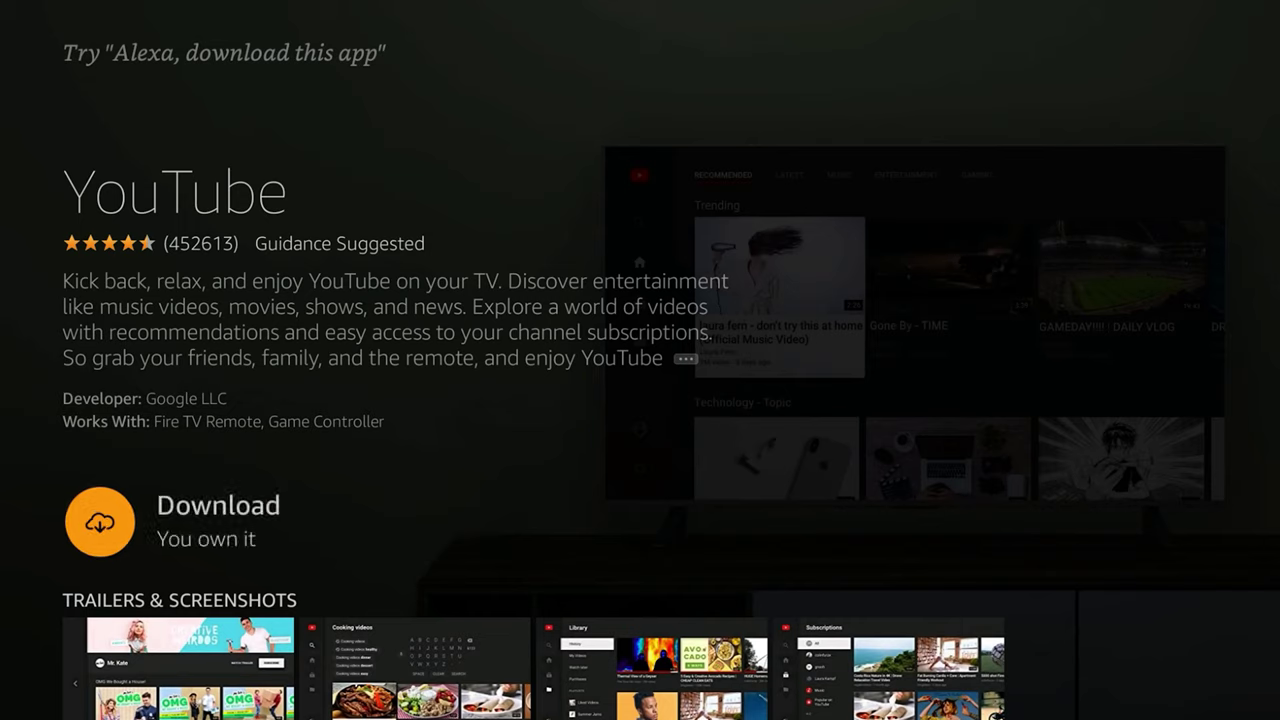
key(Return)
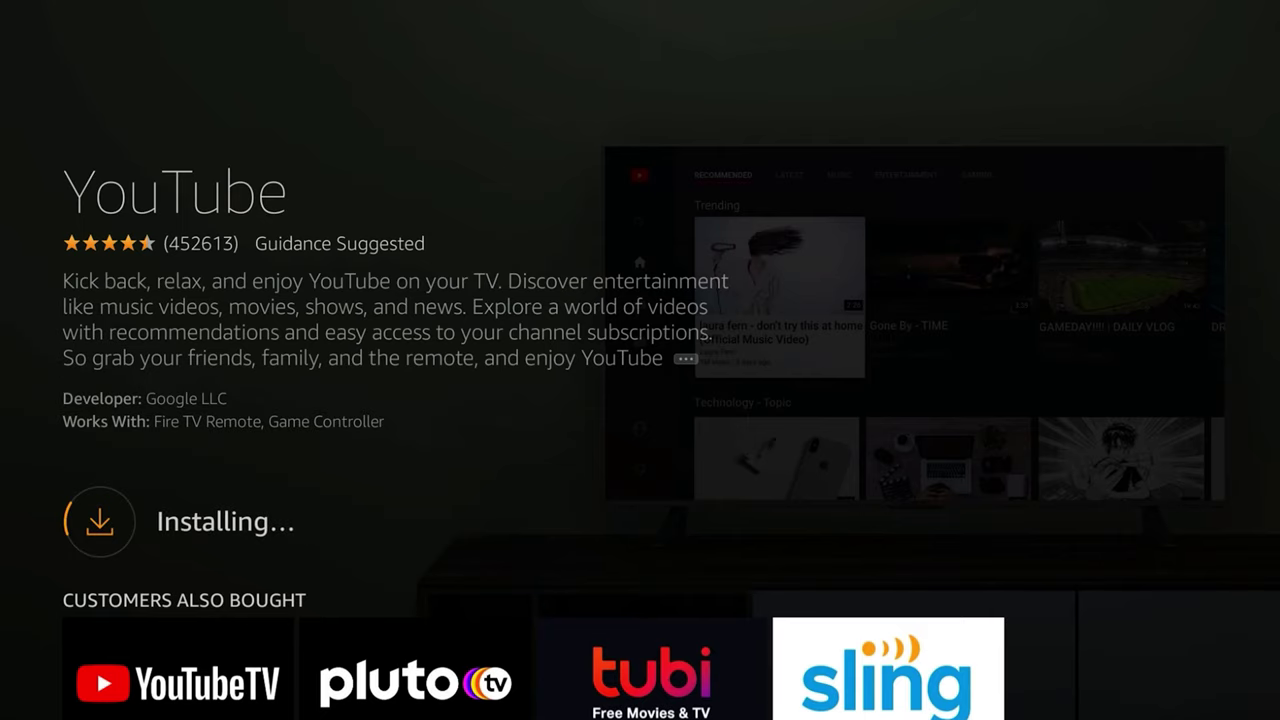
key(Home)
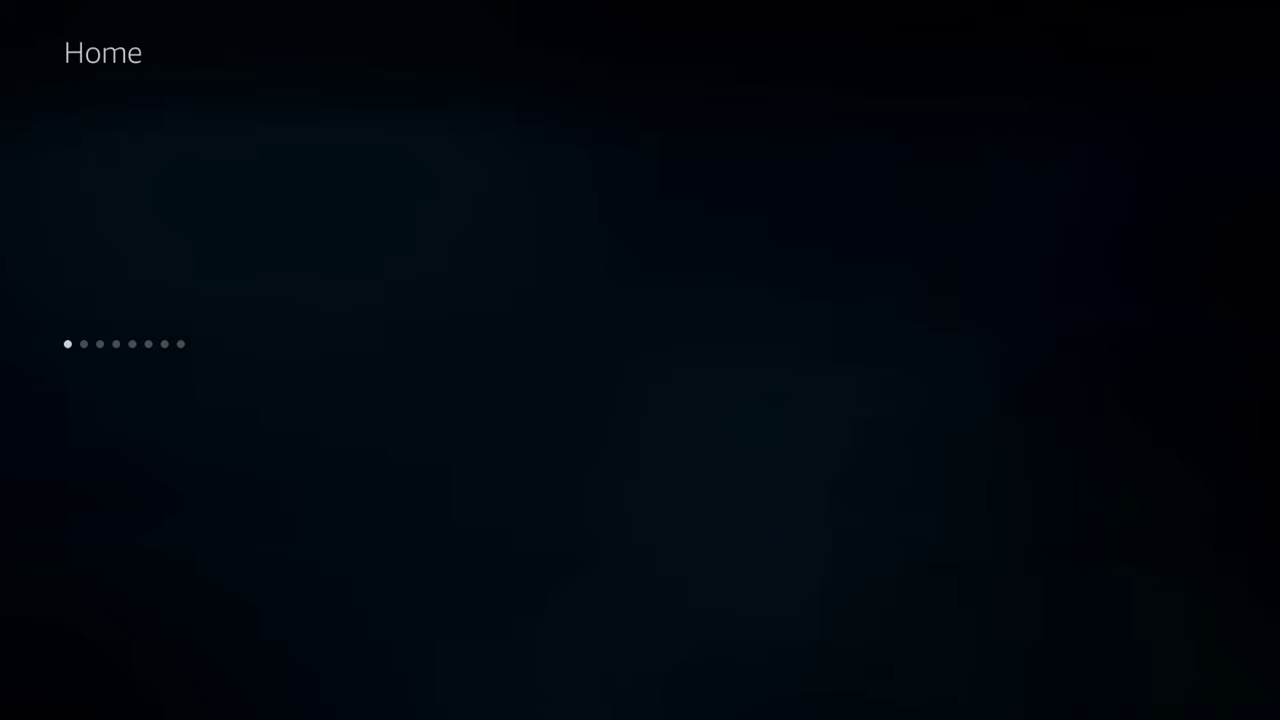
key(Down)
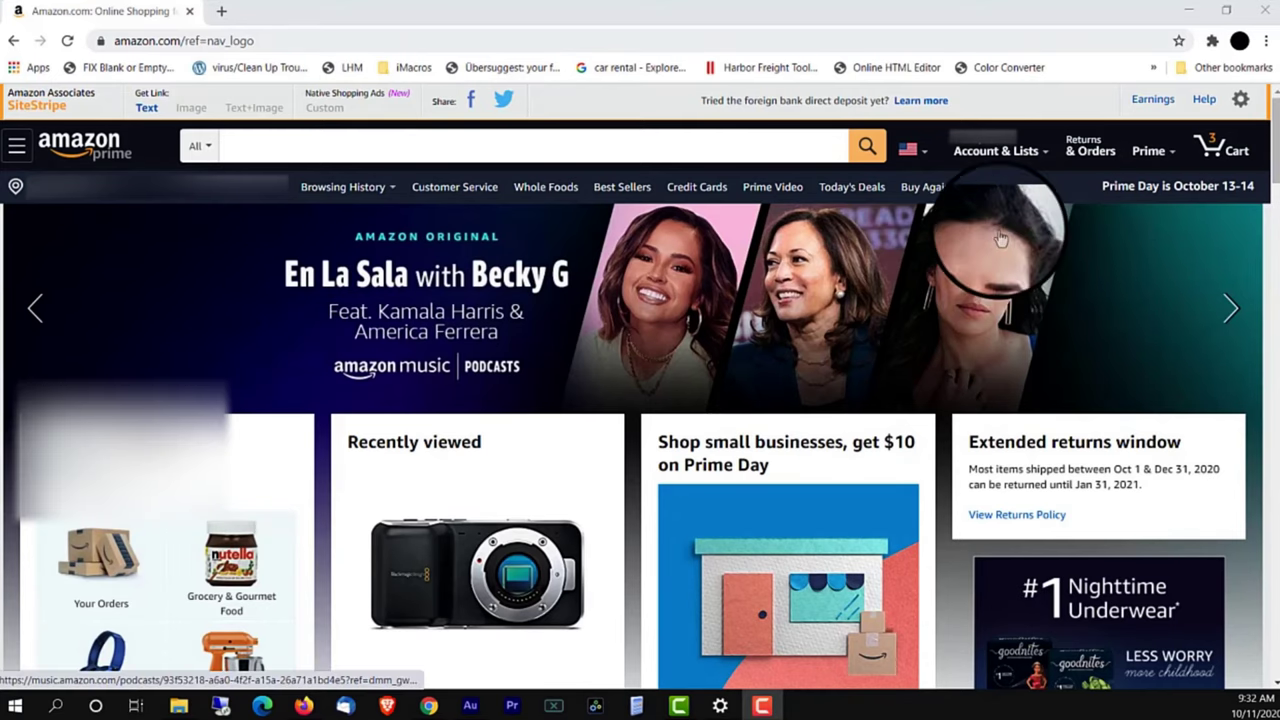
Open Your Apps from Your Account with the list sorted by Title
mouse_move(1035, 155)
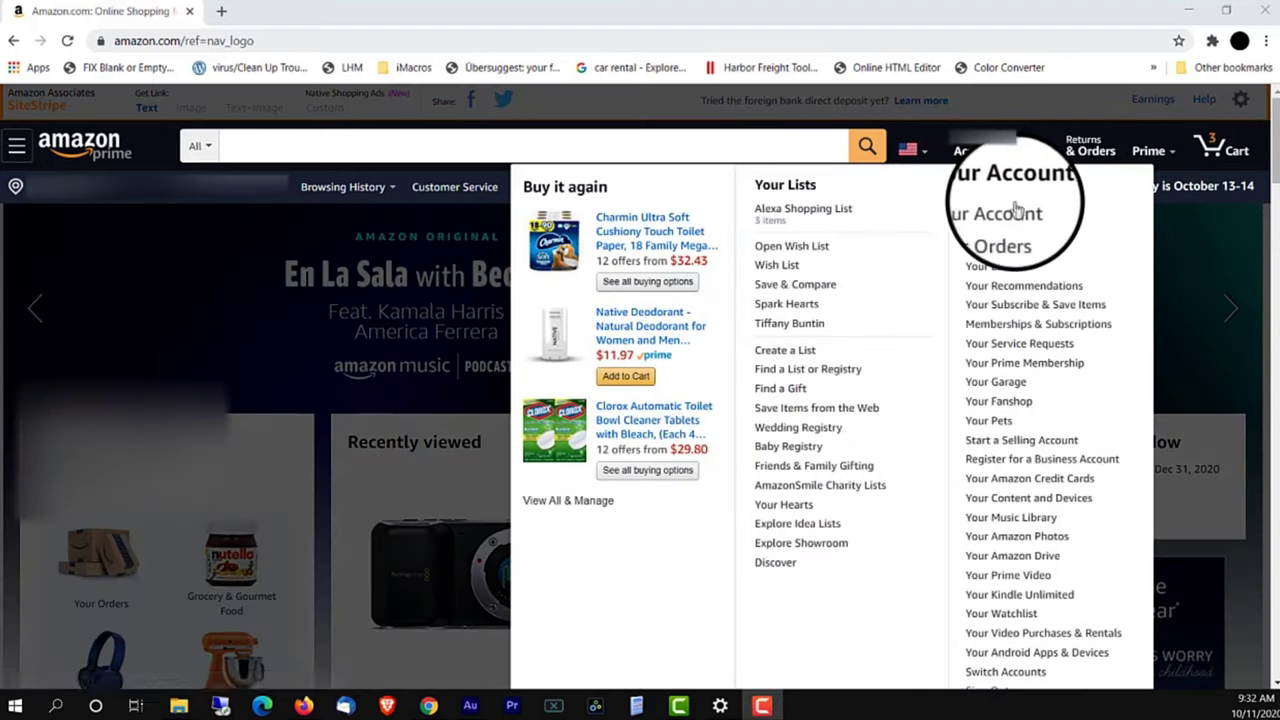
click(1014, 218)
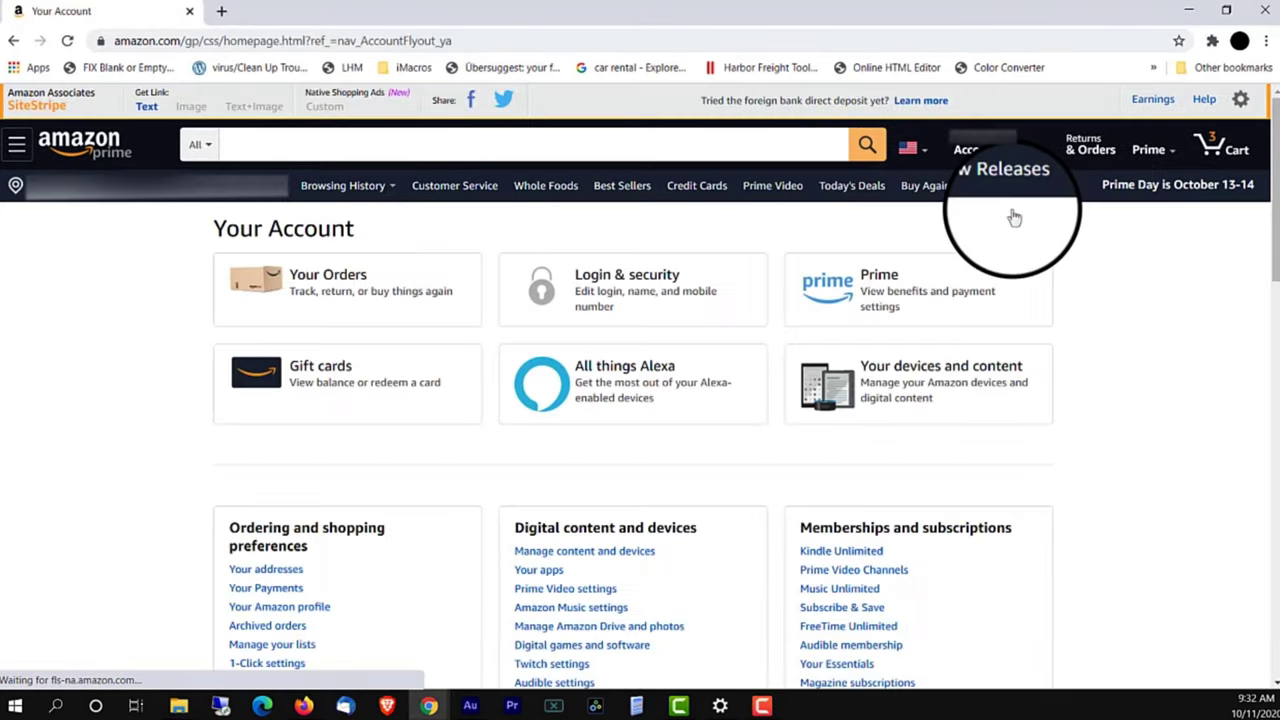
click(548, 578)
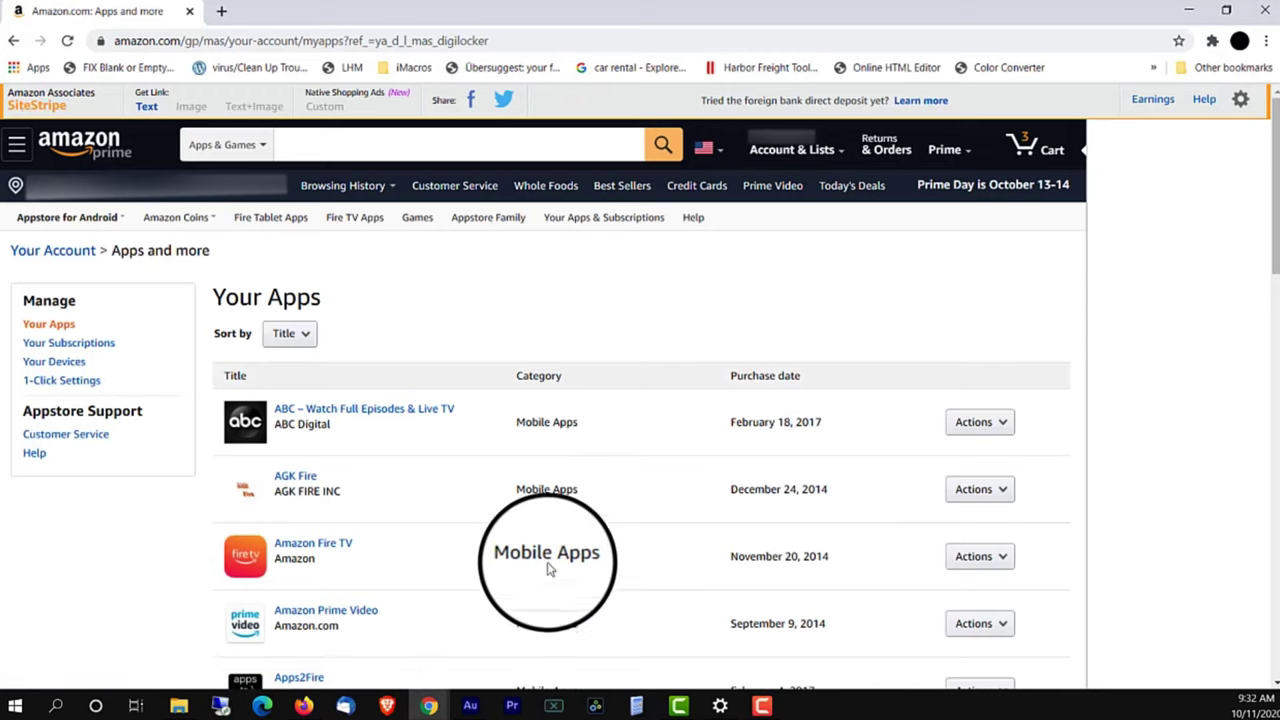
click(300, 334)
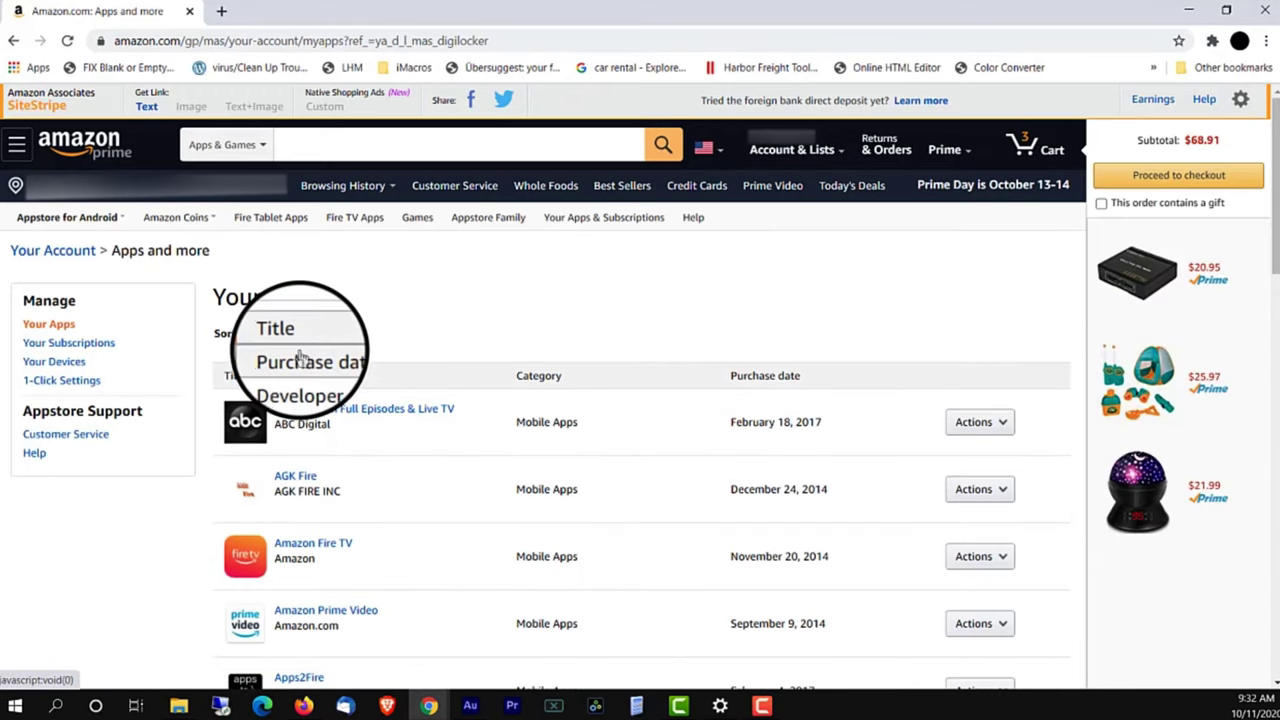
click(300, 336)
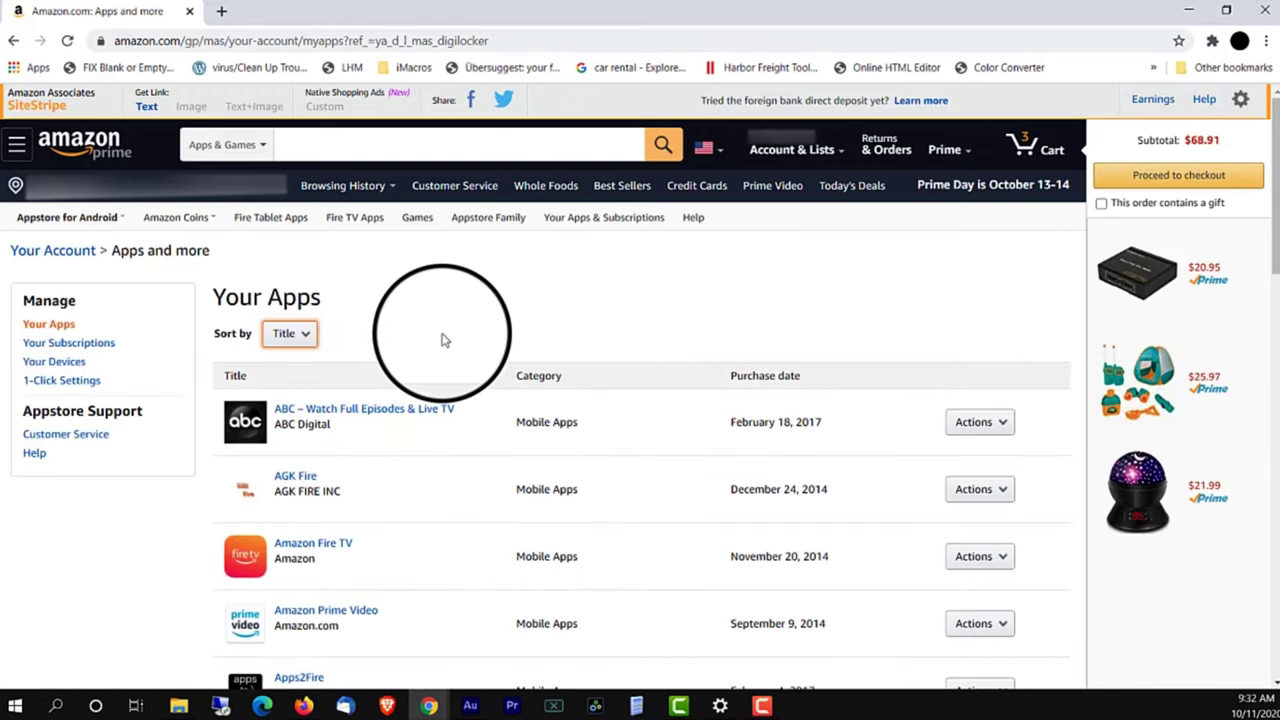
Page through the apps list to page 5, where YouTube appears
scroll(445, 342, down, 8)
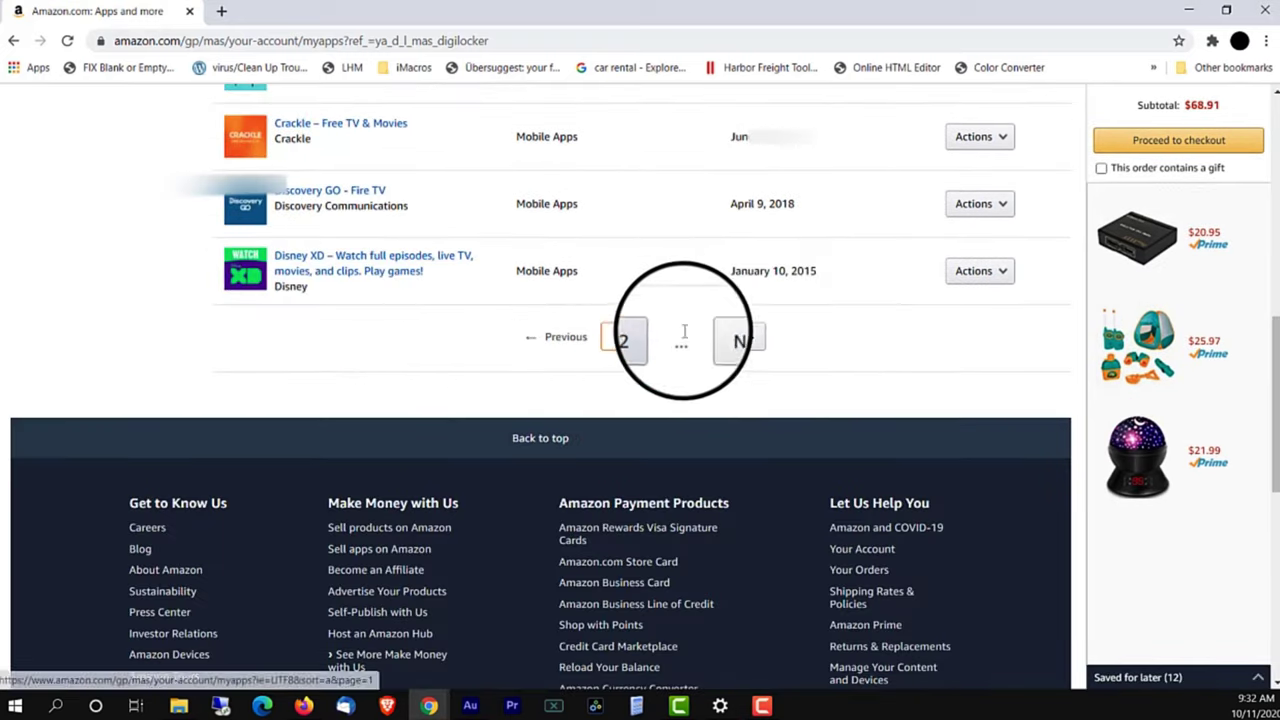
click(646, 337)
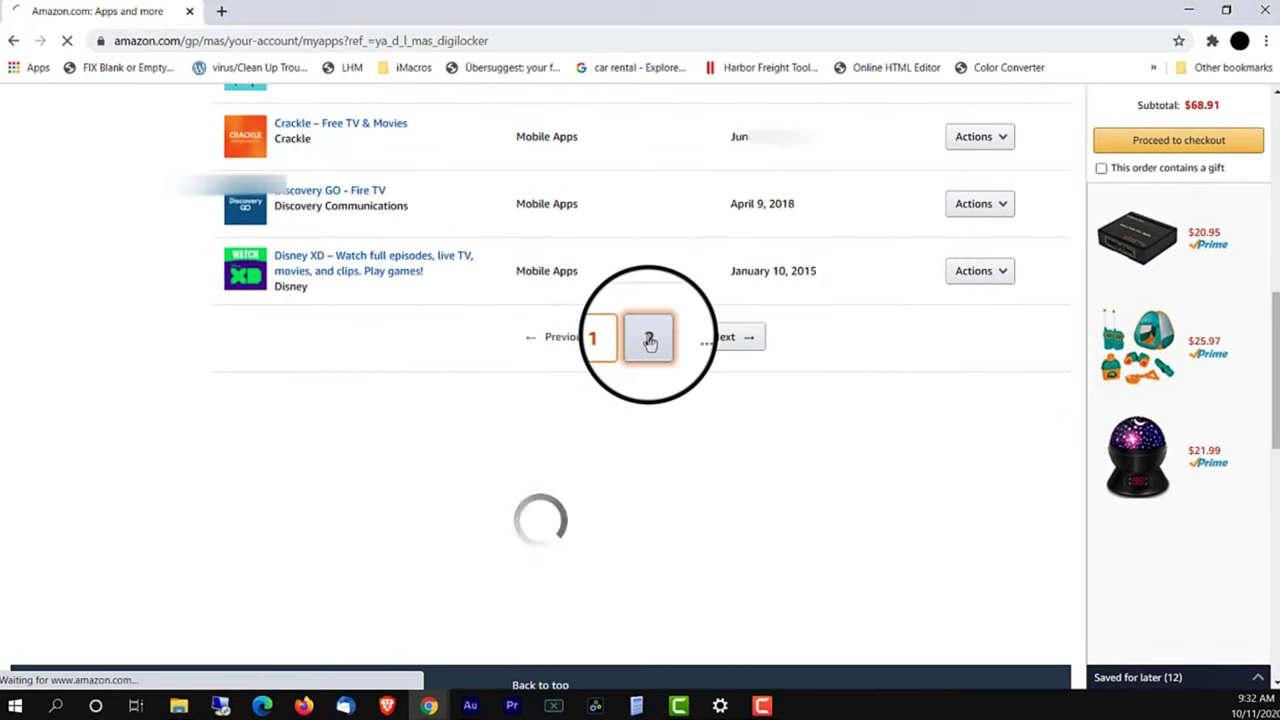
click(666, 340)
click(680, 338)
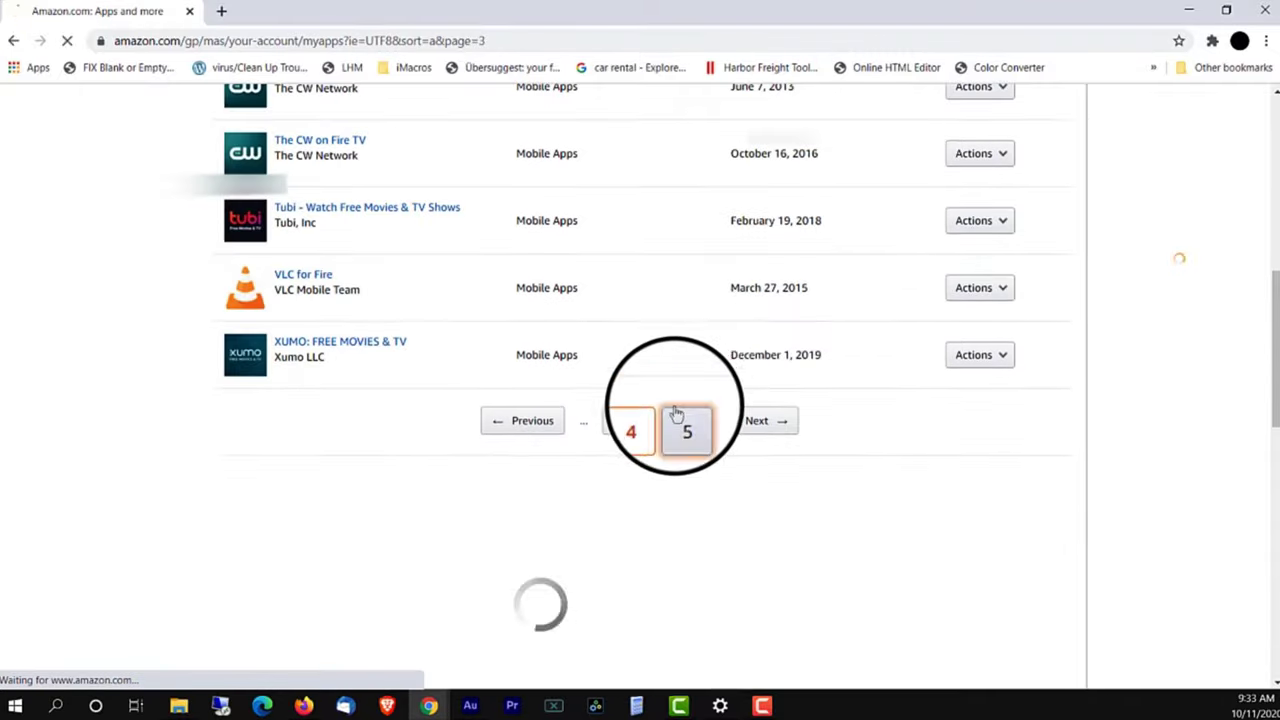
click(686, 343)
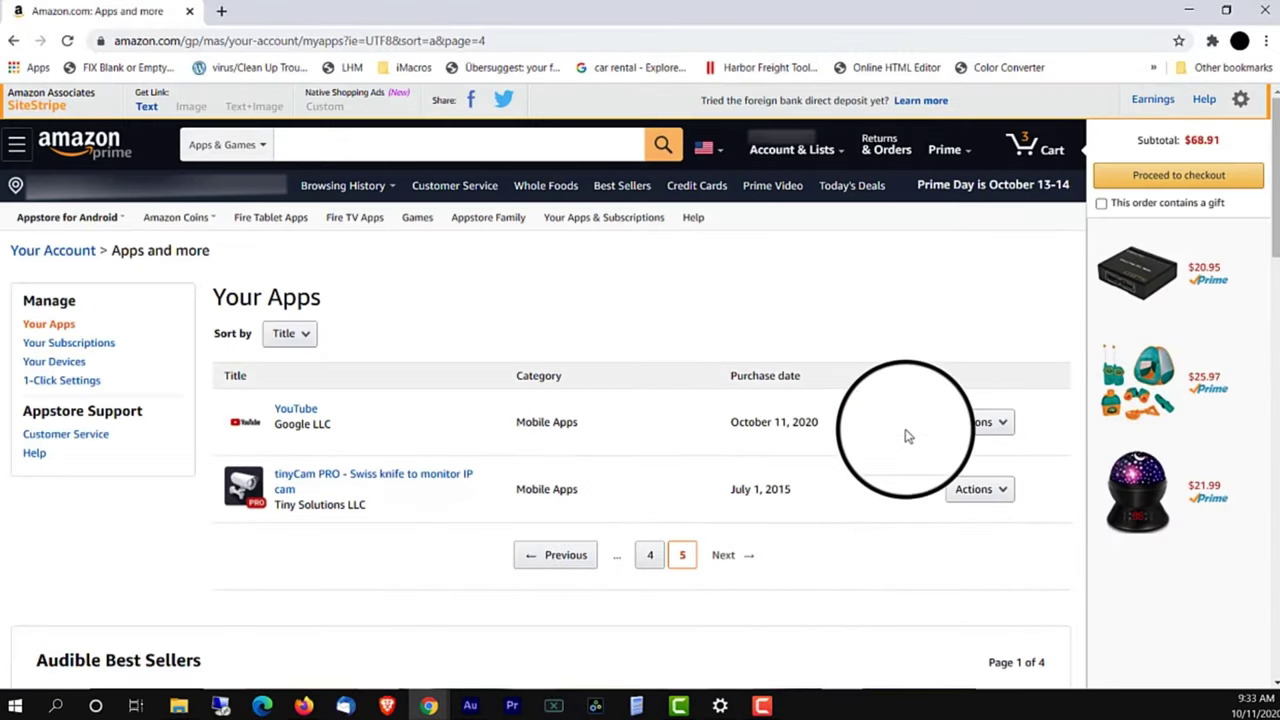
Delete YouTube via its Actions menu and confirm the deletion
click(973, 422)
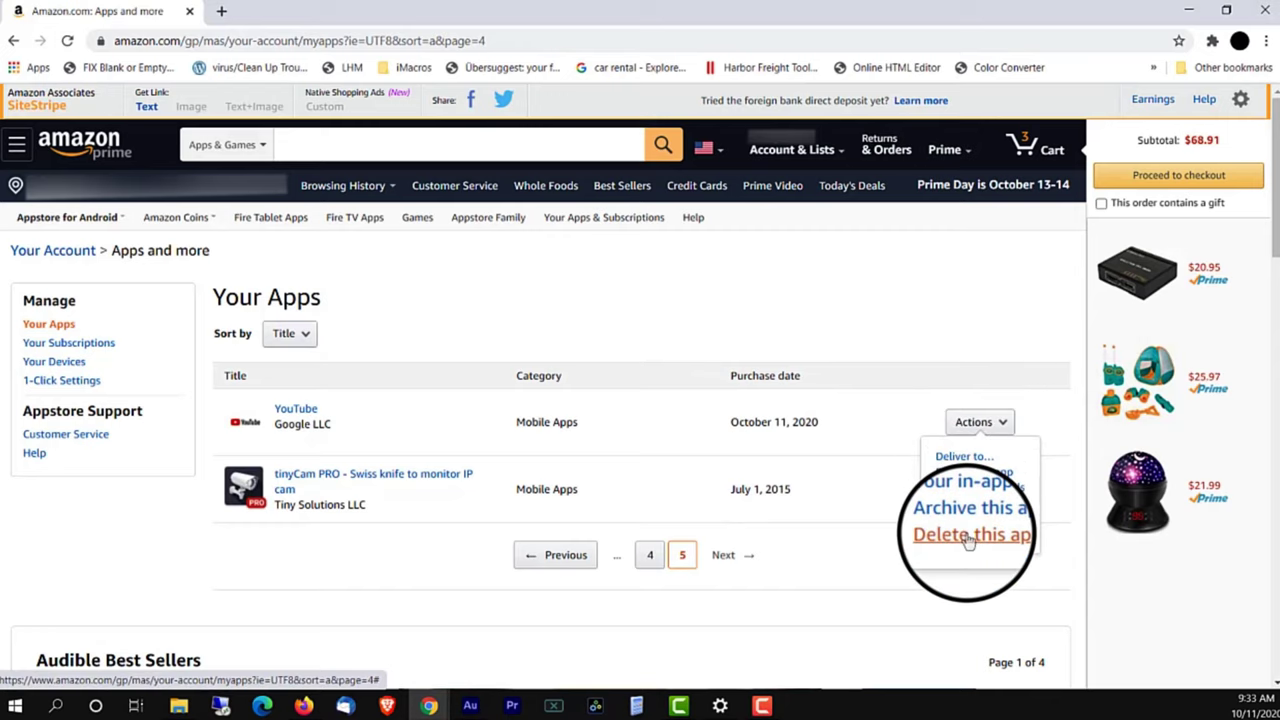
click(968, 540)
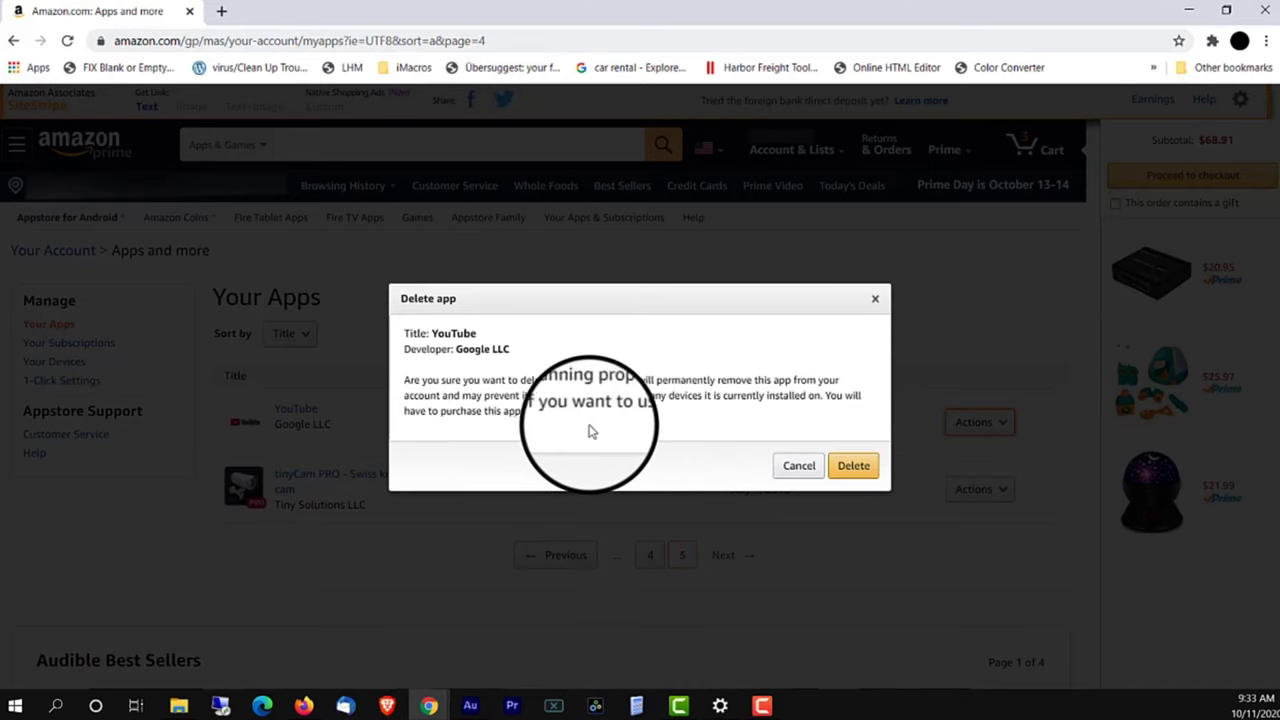
click(851, 468)
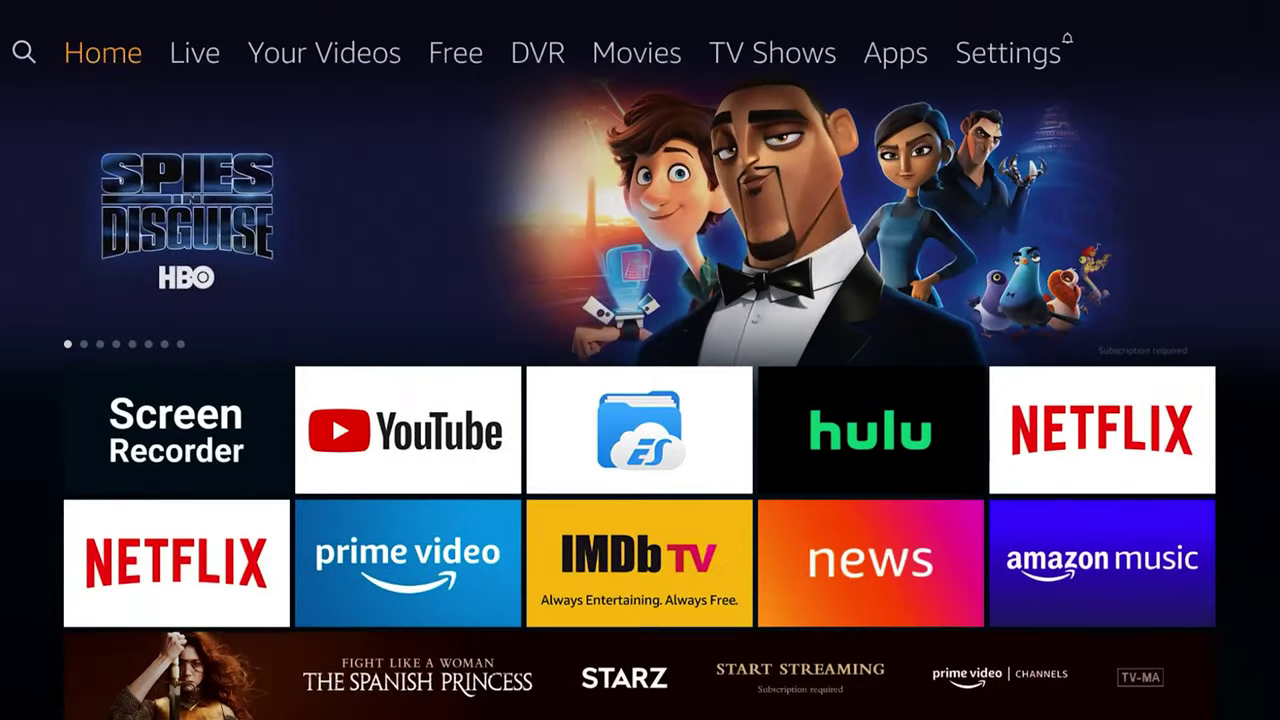
Open Manage Installed Applications under Settings > Applications
key(Right)
key(Right)
key(Right)
key(Right)
key(Right)
key(Right)
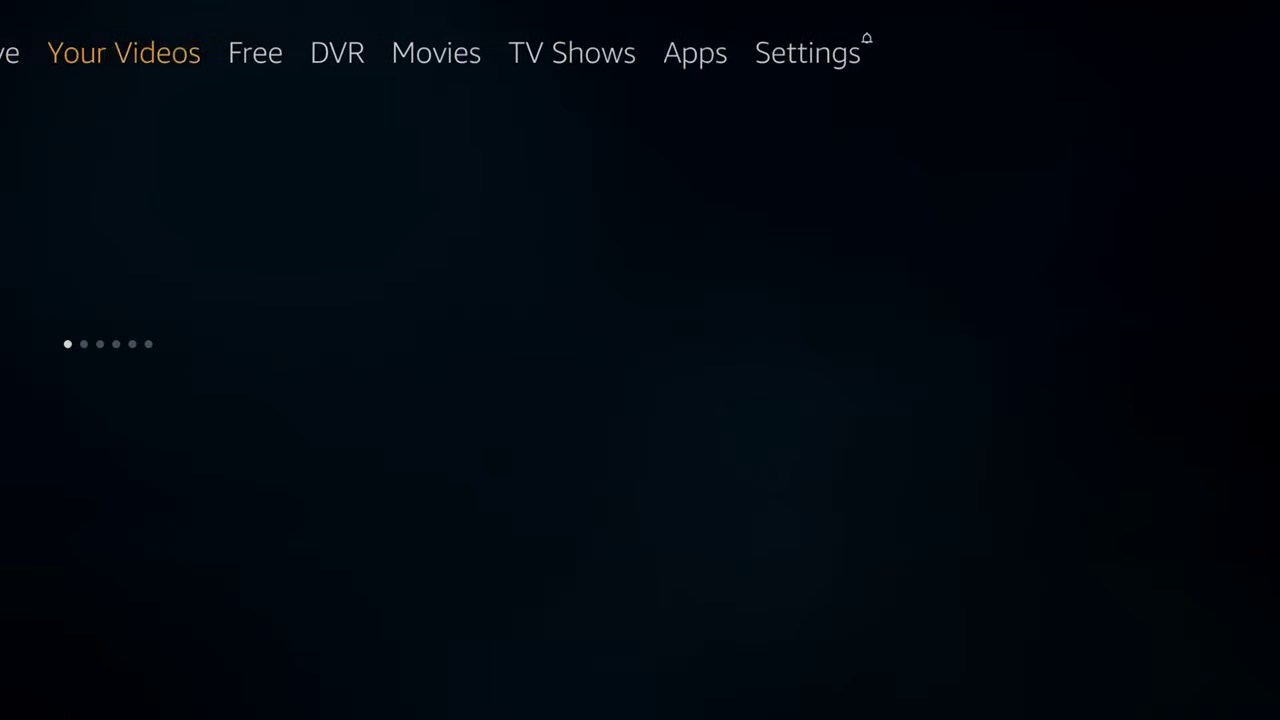
key(Right)
key(Right)
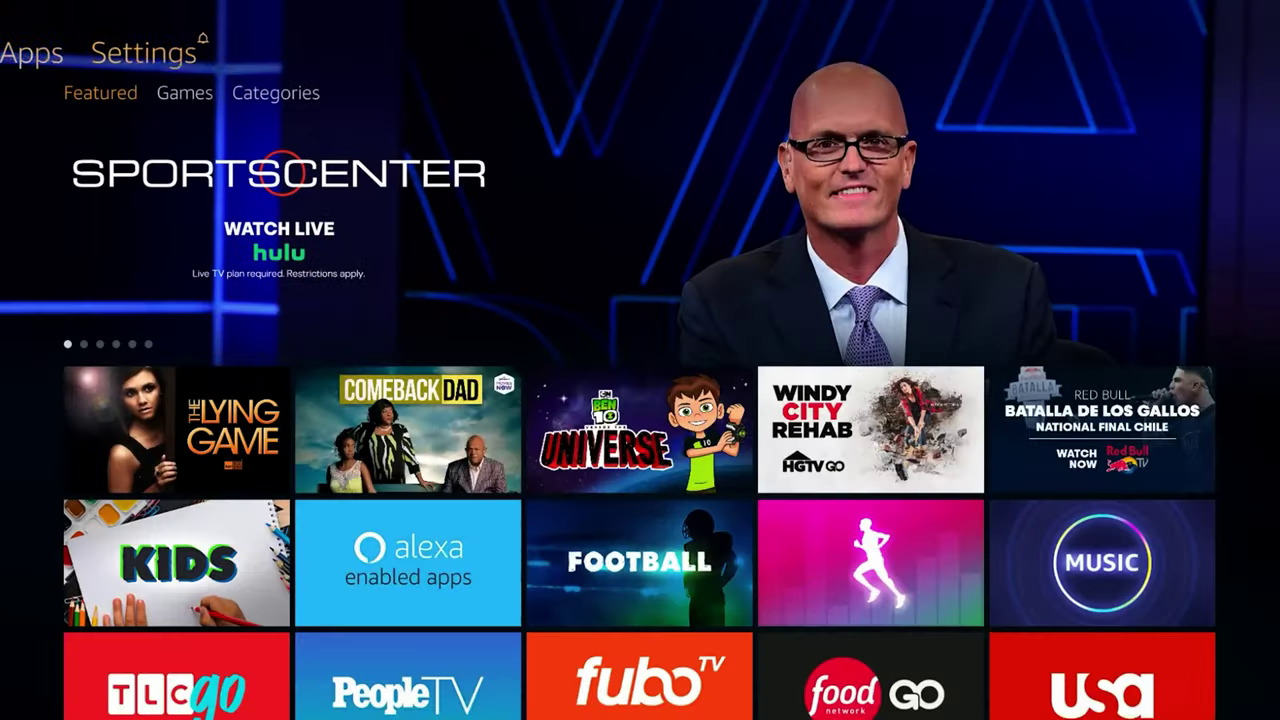
key(Down)
key(Right)
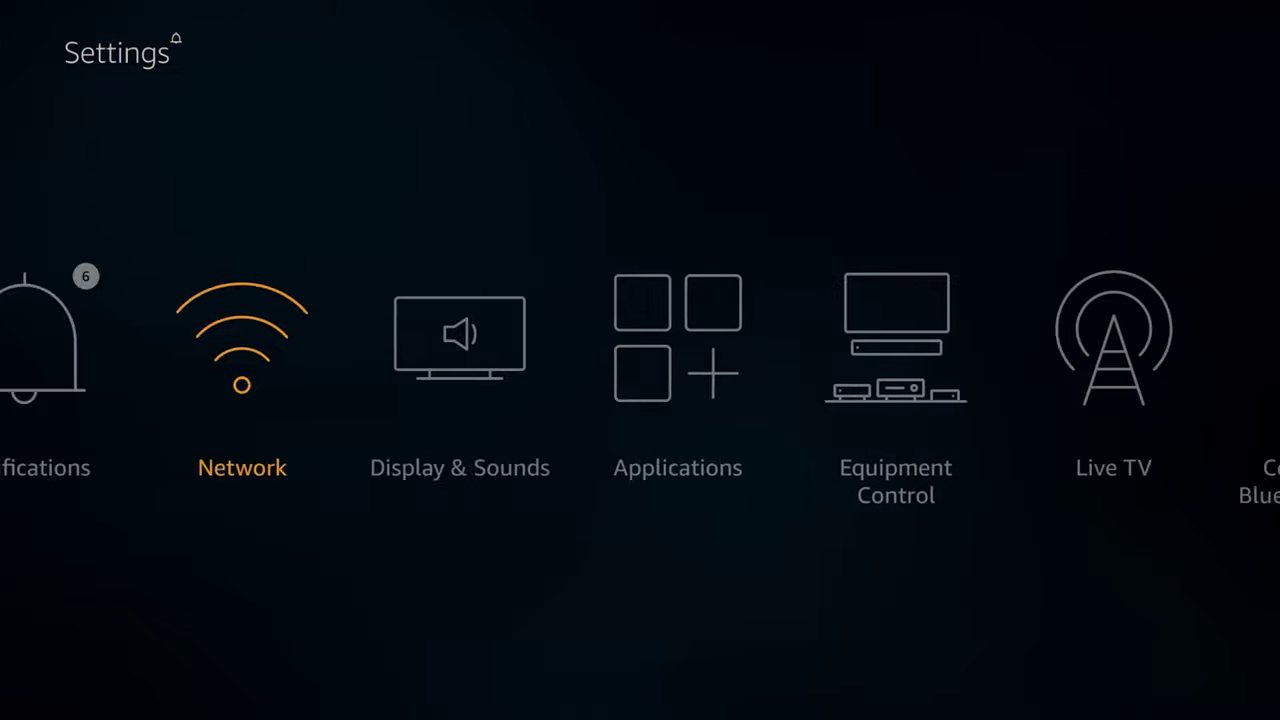
key(Right)
key(Right)
key(Return)
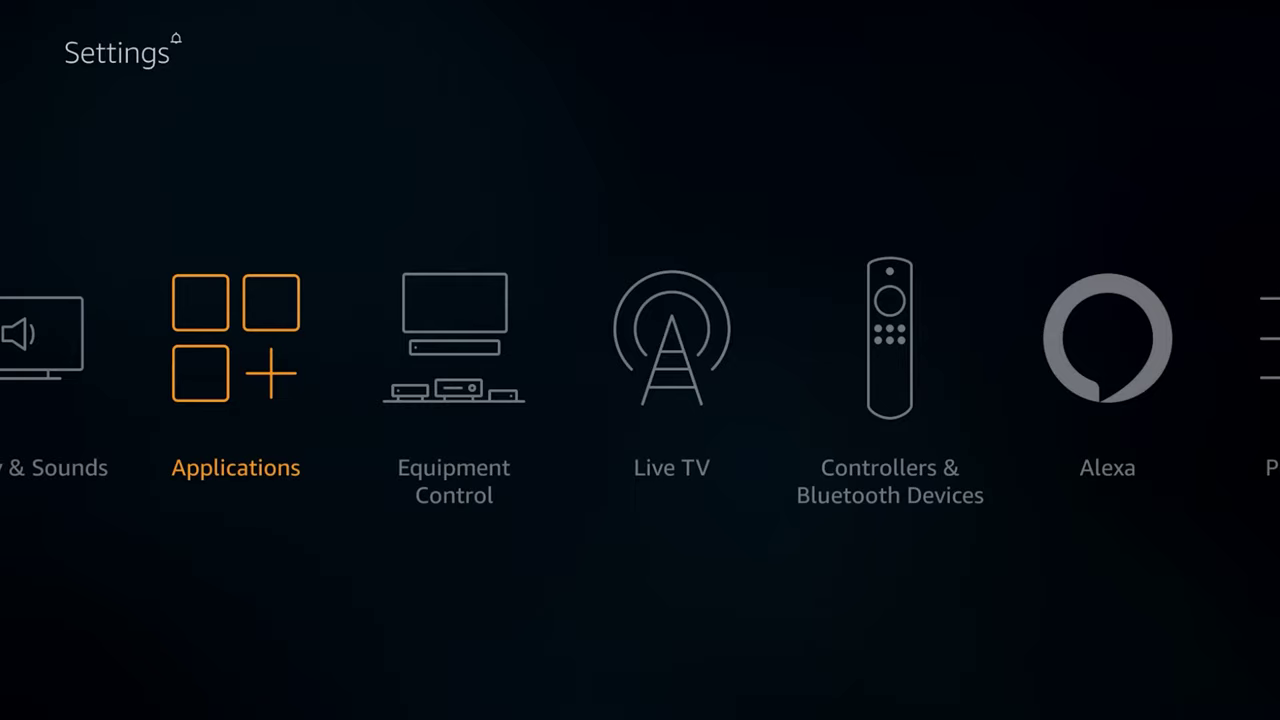
key(Down)
key(Down)
key(Down)
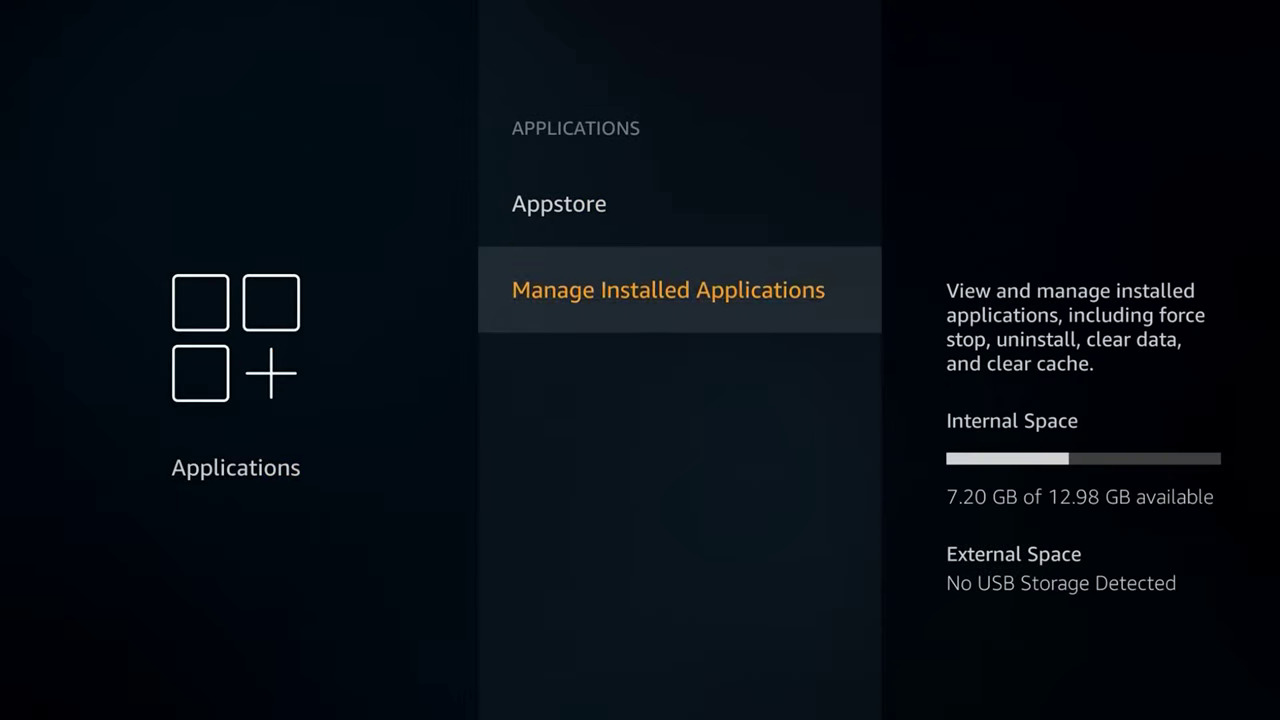
key(Return)
Uninstall YouTube from its app settings and back out to the settings categories
key(Down)
key(Down)
key(Down)
key(Down)
key(Down)
key(Down)
key(Down)
key(Down)
key(Down)
key(Down)
key(Down)
key(Down)
key(Down)
key(Down)
key(Down)
key(Down)
key(Down)
key(Down)
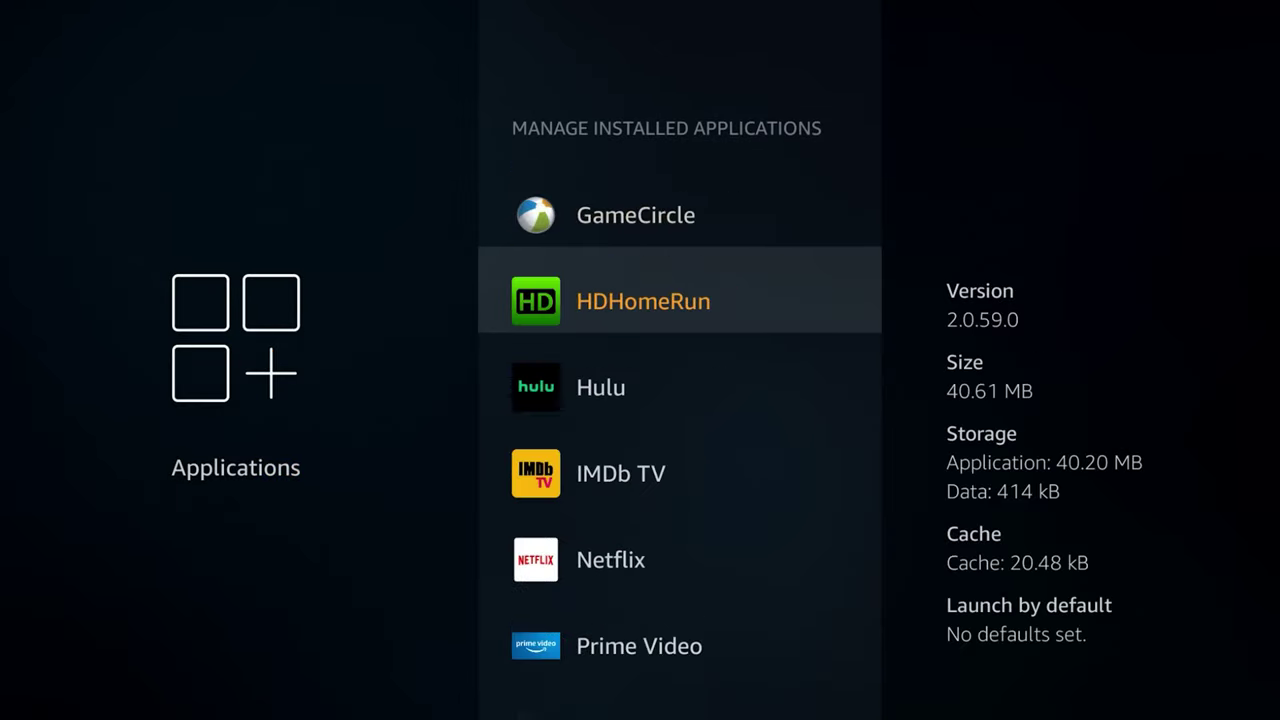
key(Down)
key(Down)
key(Down)
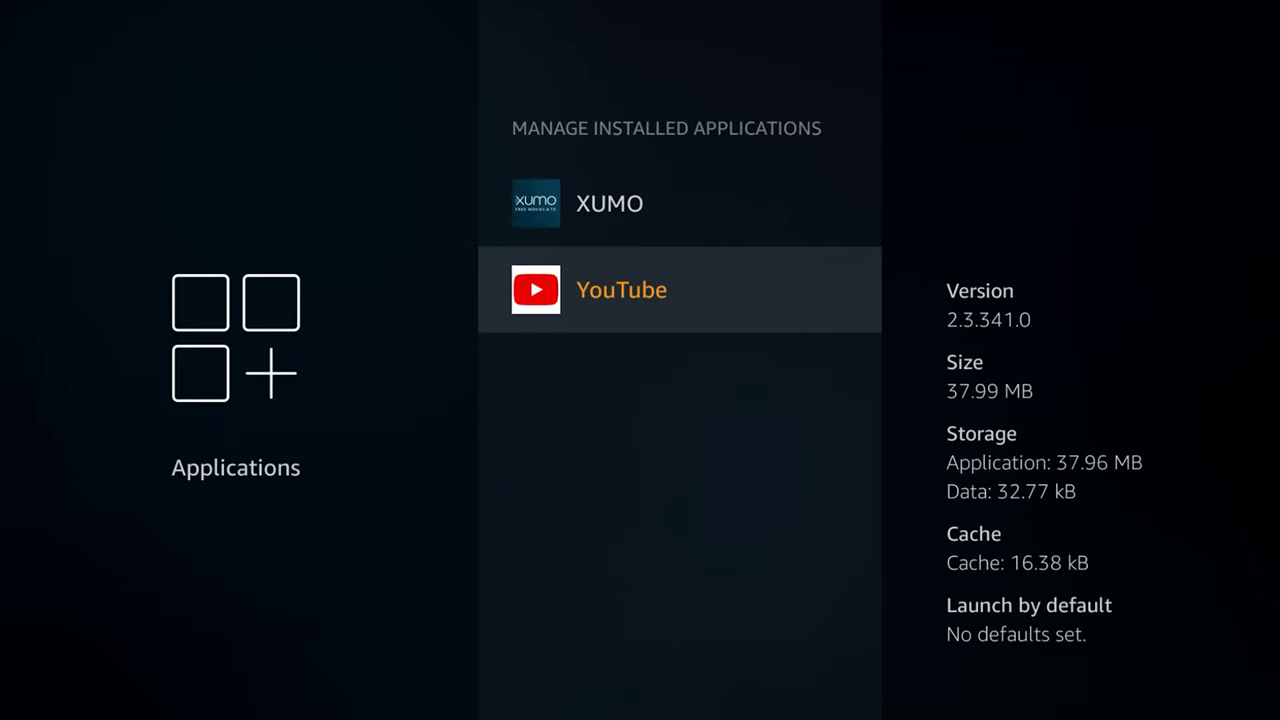
key(Return)
key(Down)
key(Down)
key(Down)
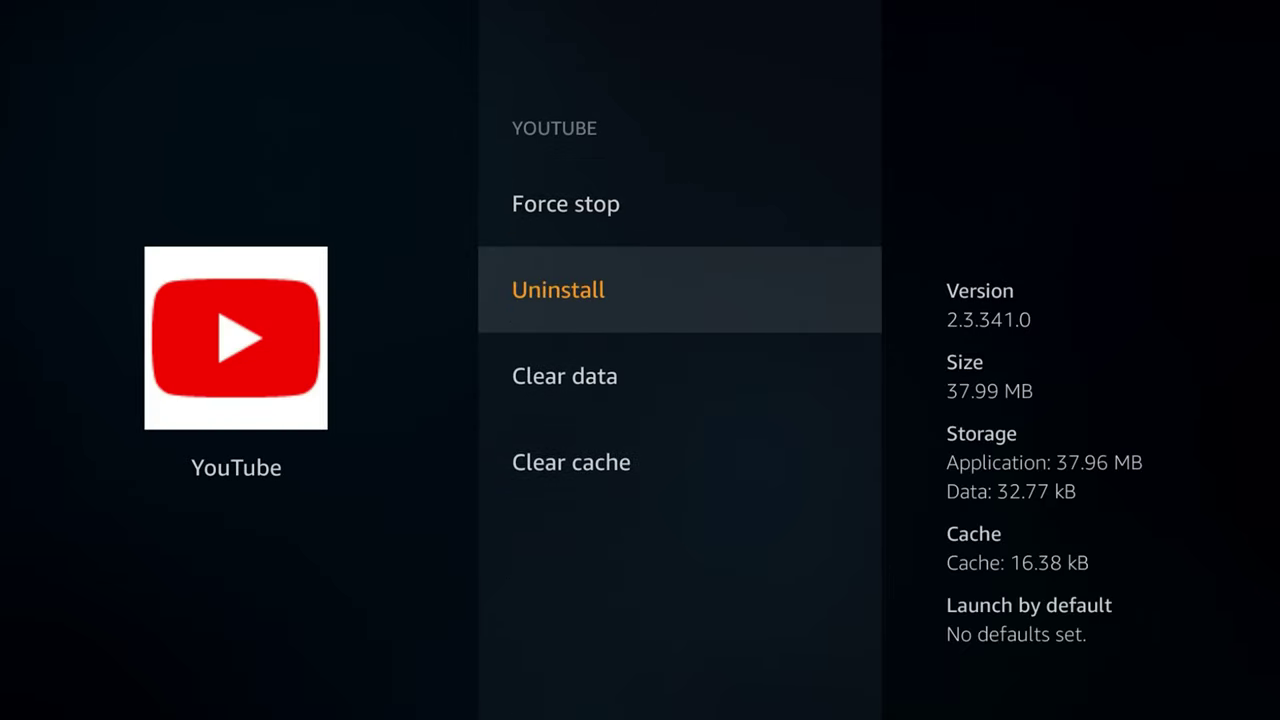
key(Return)
key(Return)
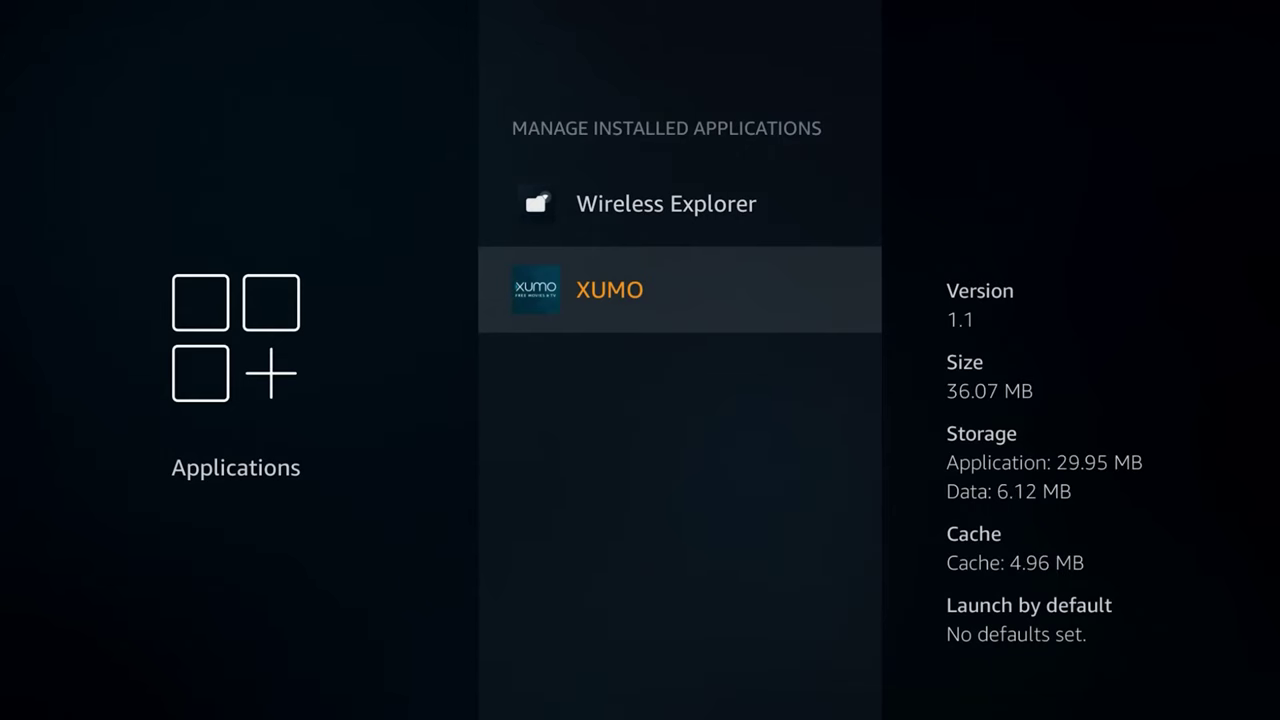
key(Escape)
key(Escape)
Run Sync Amazon Content in My Account, then go back to Home
key(Right)
key(Right)
key(Right)
key(Right)
key(Right)
key(Right)
key(Right)
key(Right)
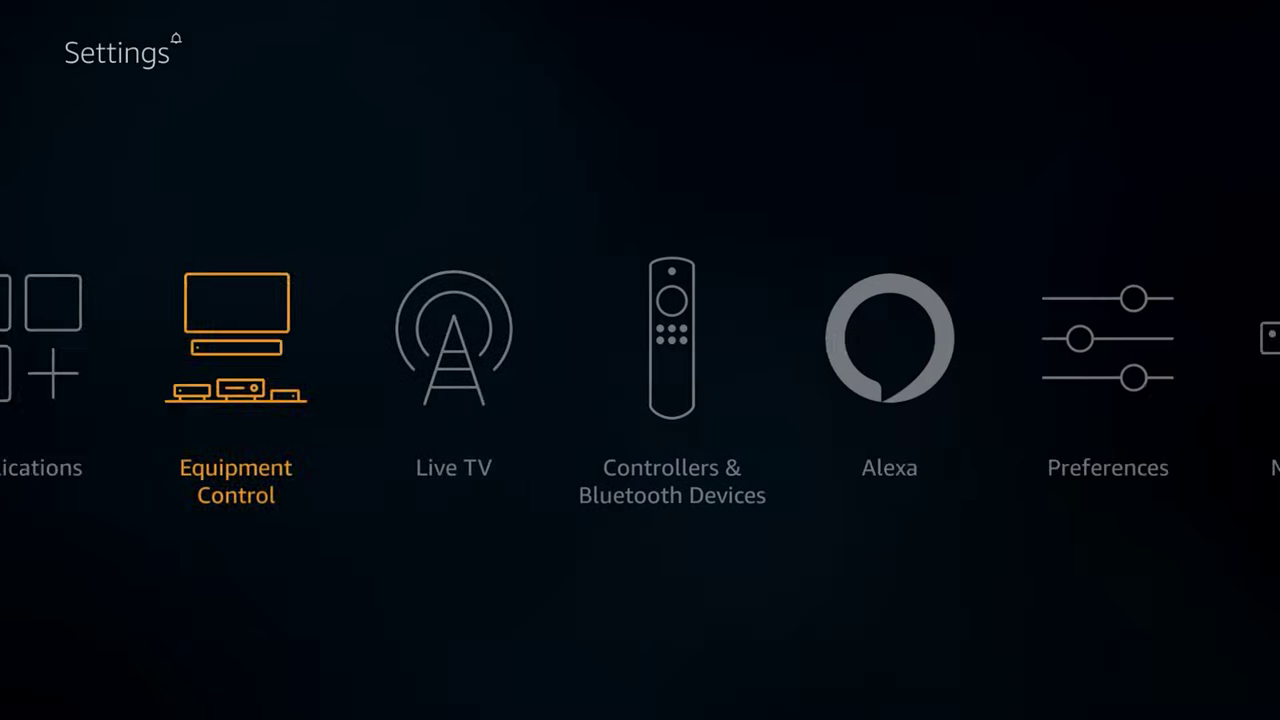
key(Right)
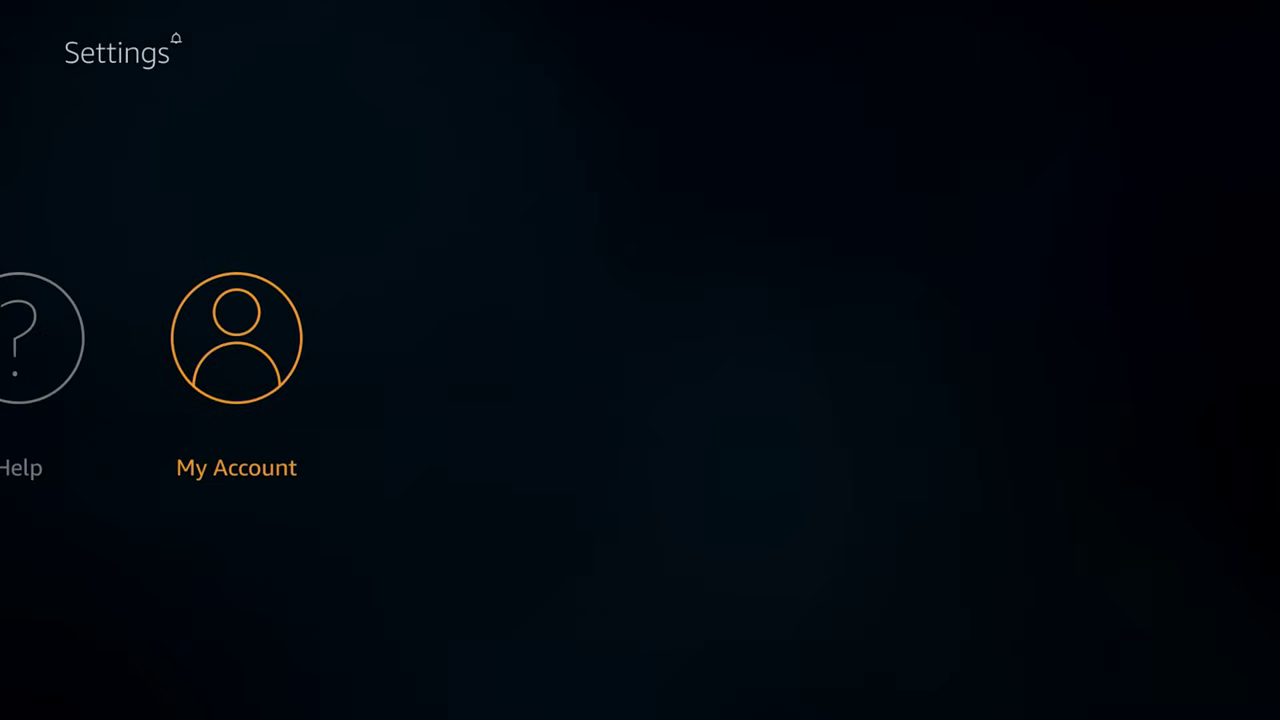
key(Return)
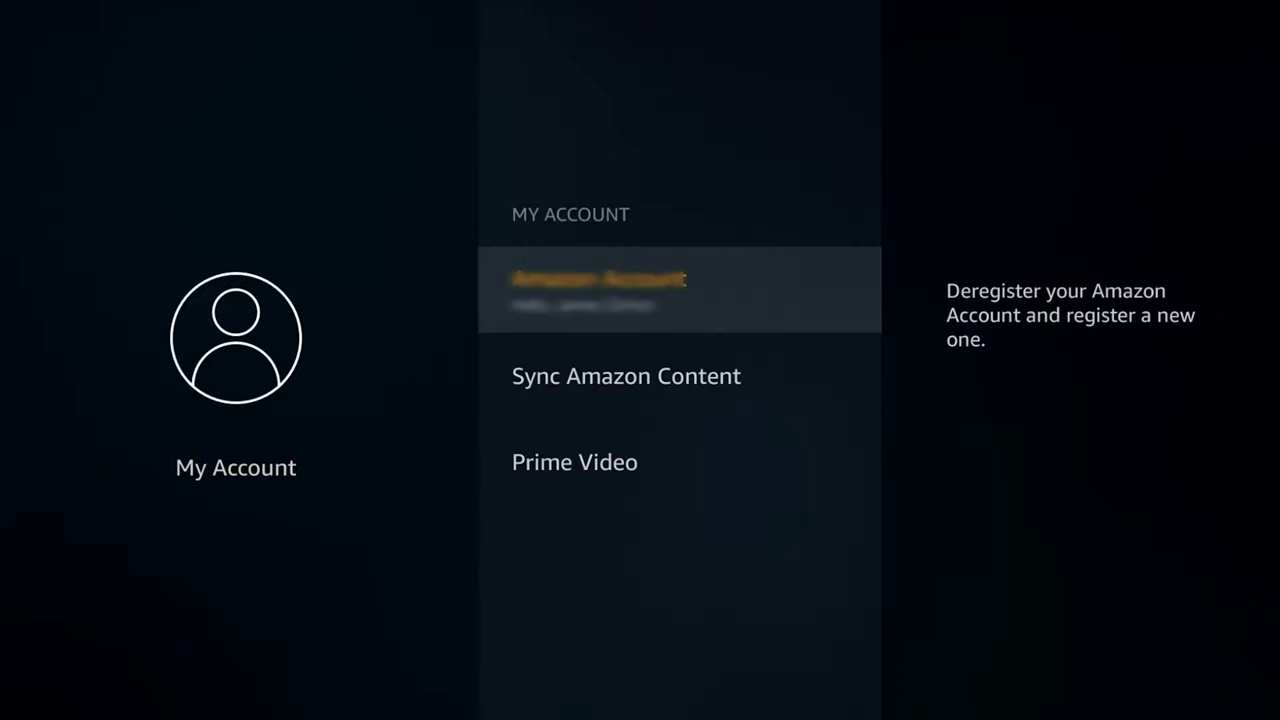
key(Down)
key(Return)
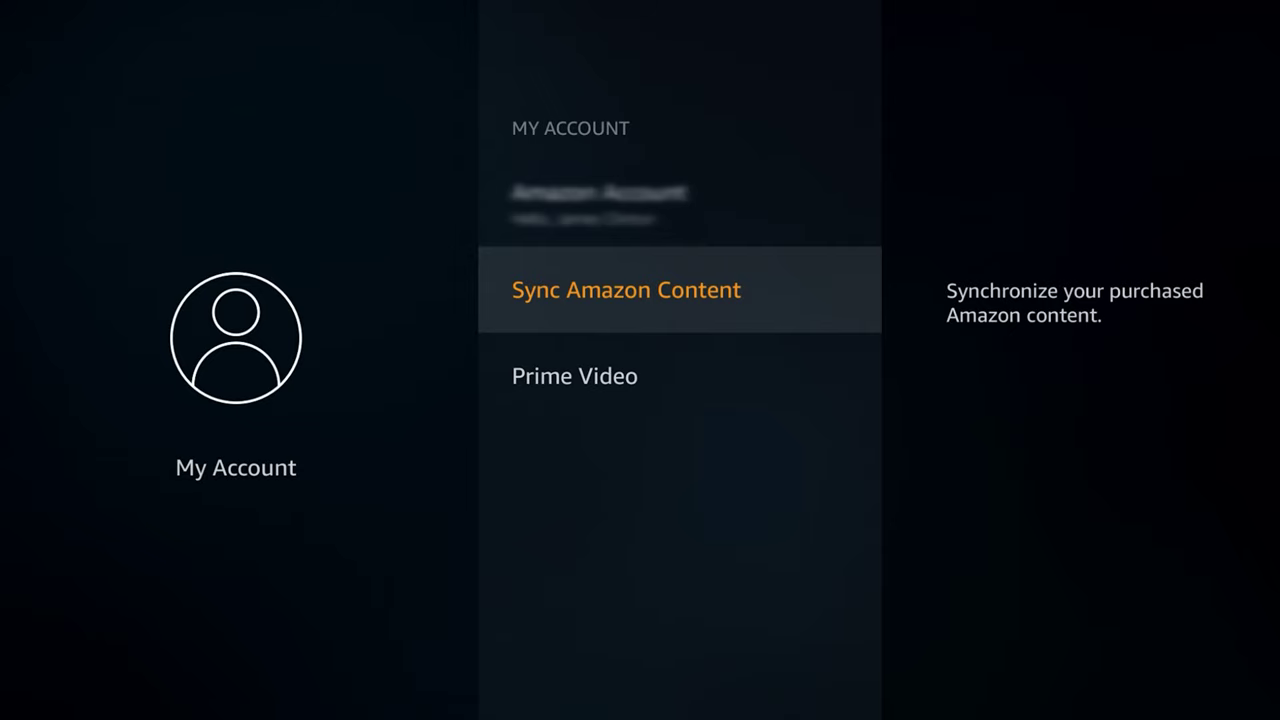
key(Escape)
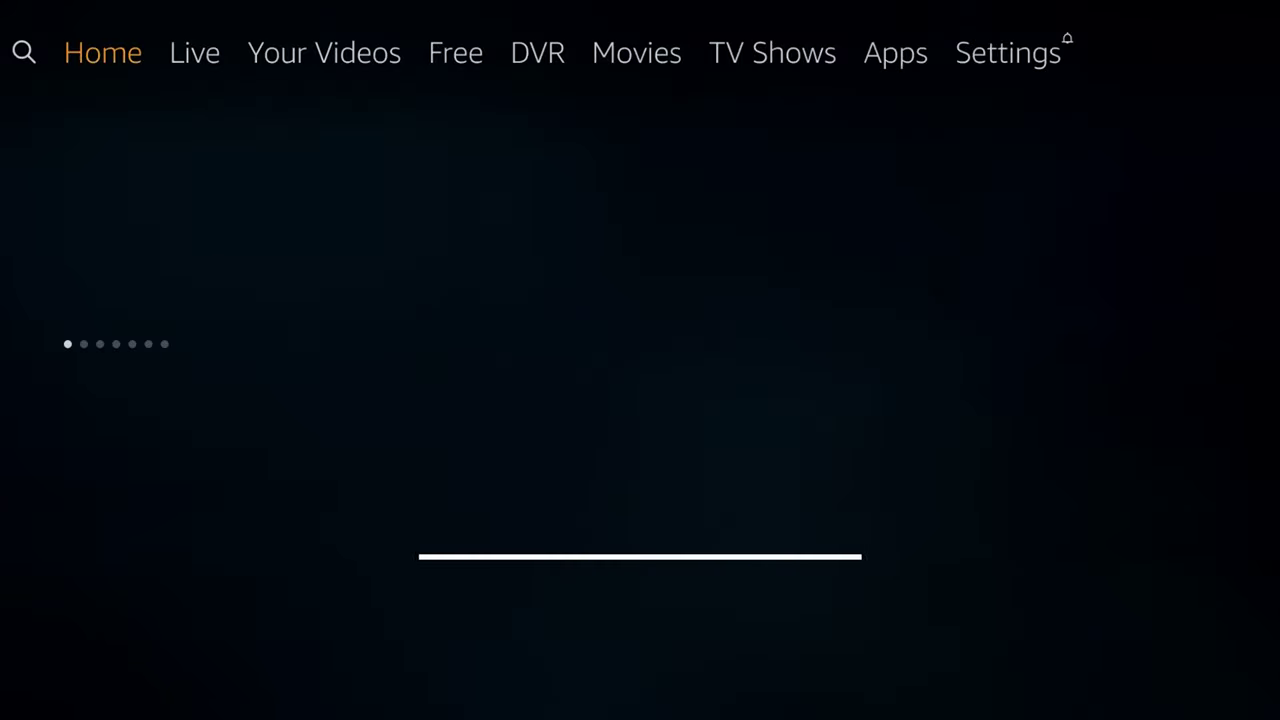
key(Right)
key(Right)
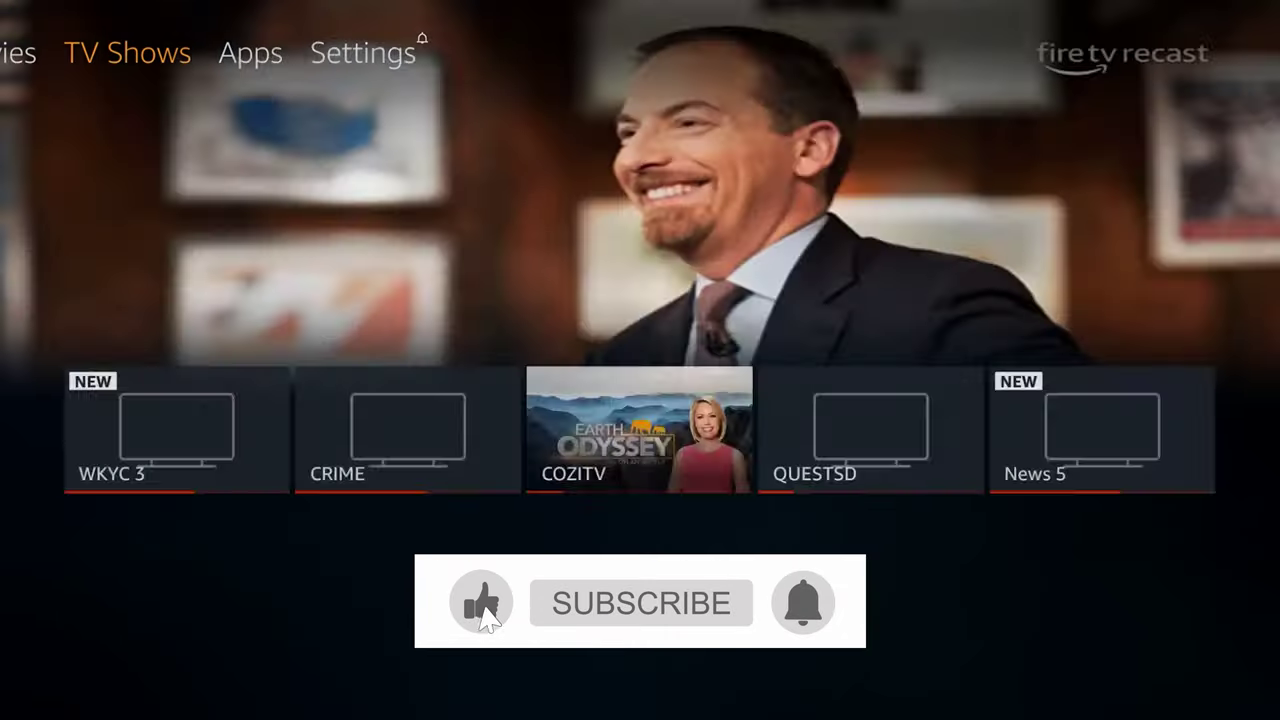
key(Right)
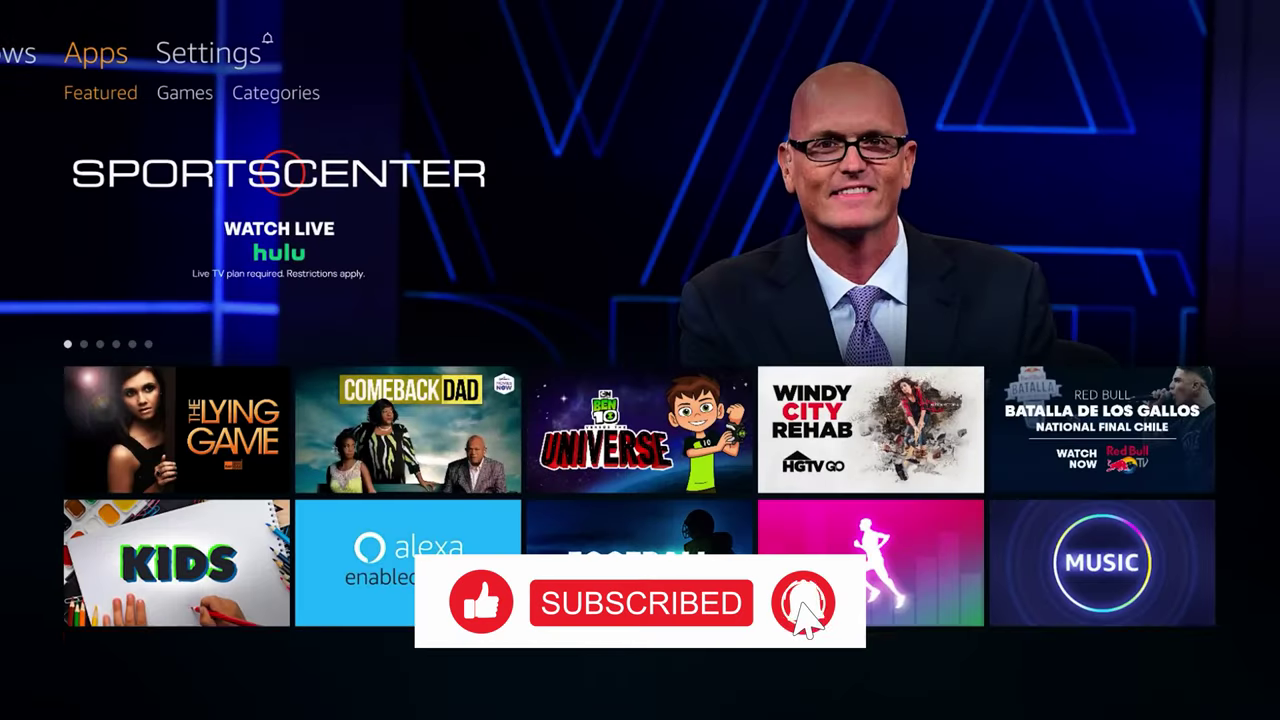
key(Down)
key(Down)
key(Down)
key(Down)
key(Down)
key(Down)
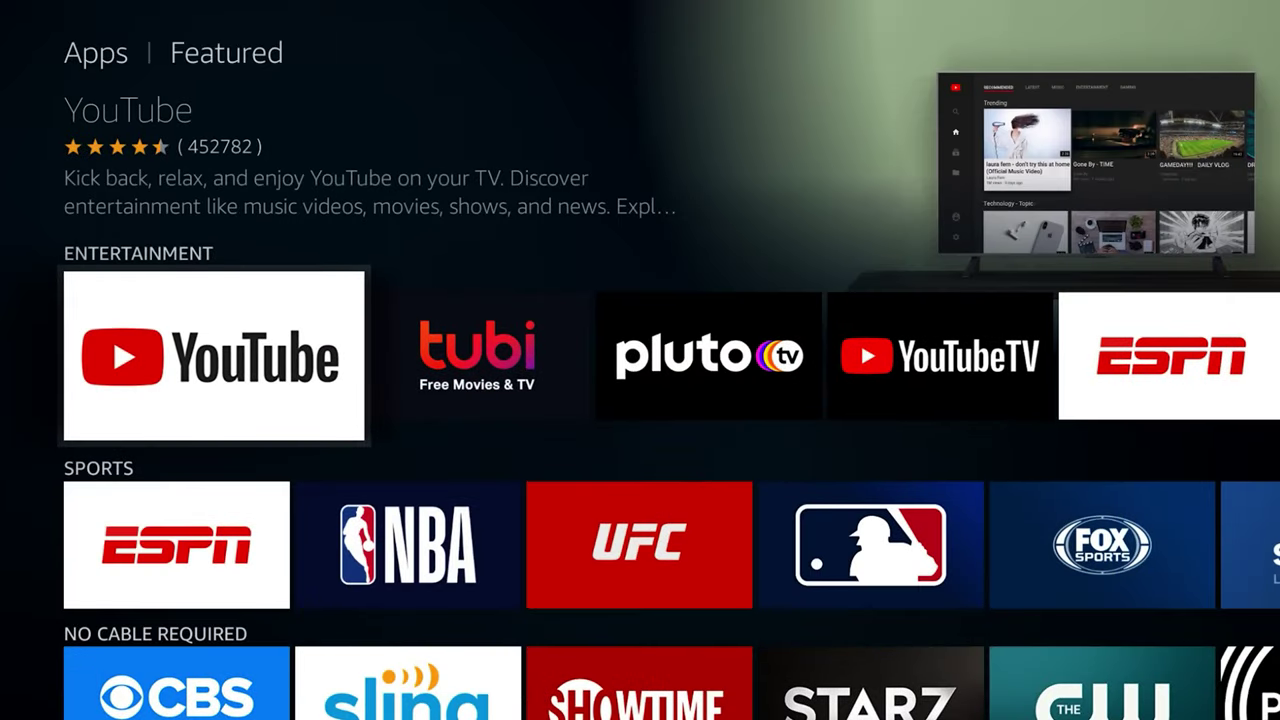
key(Return)
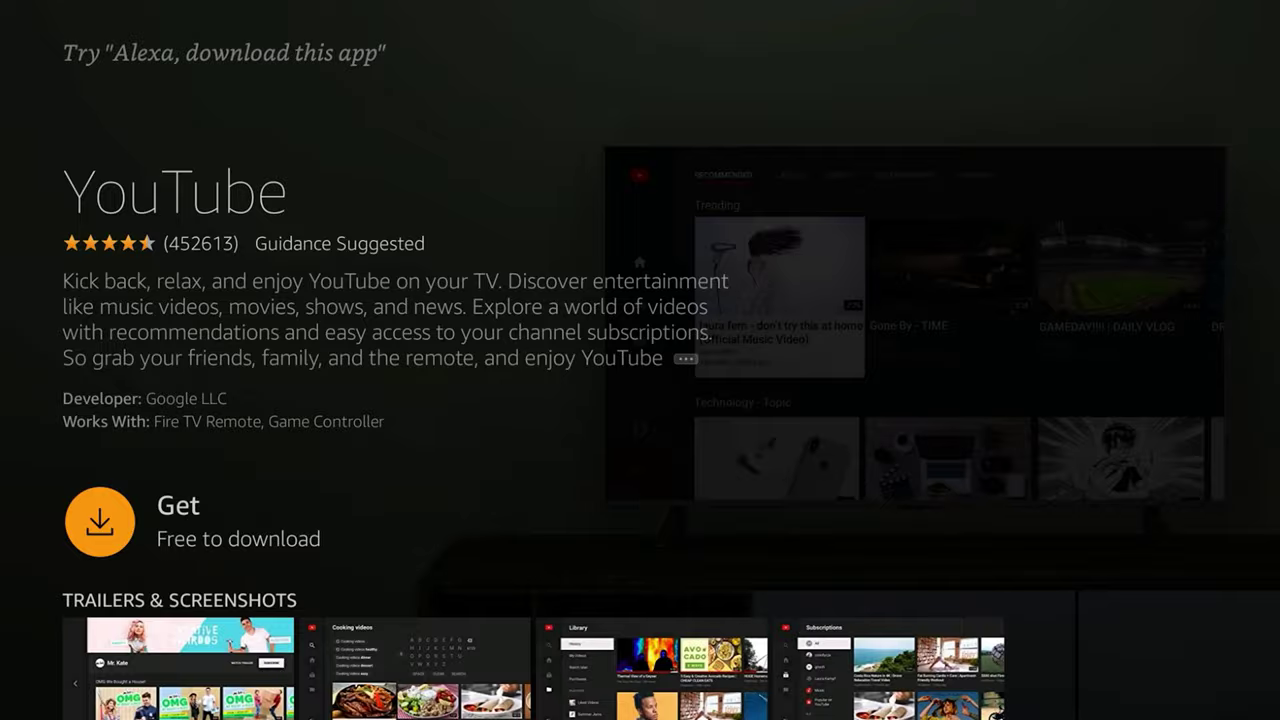
key(Return)
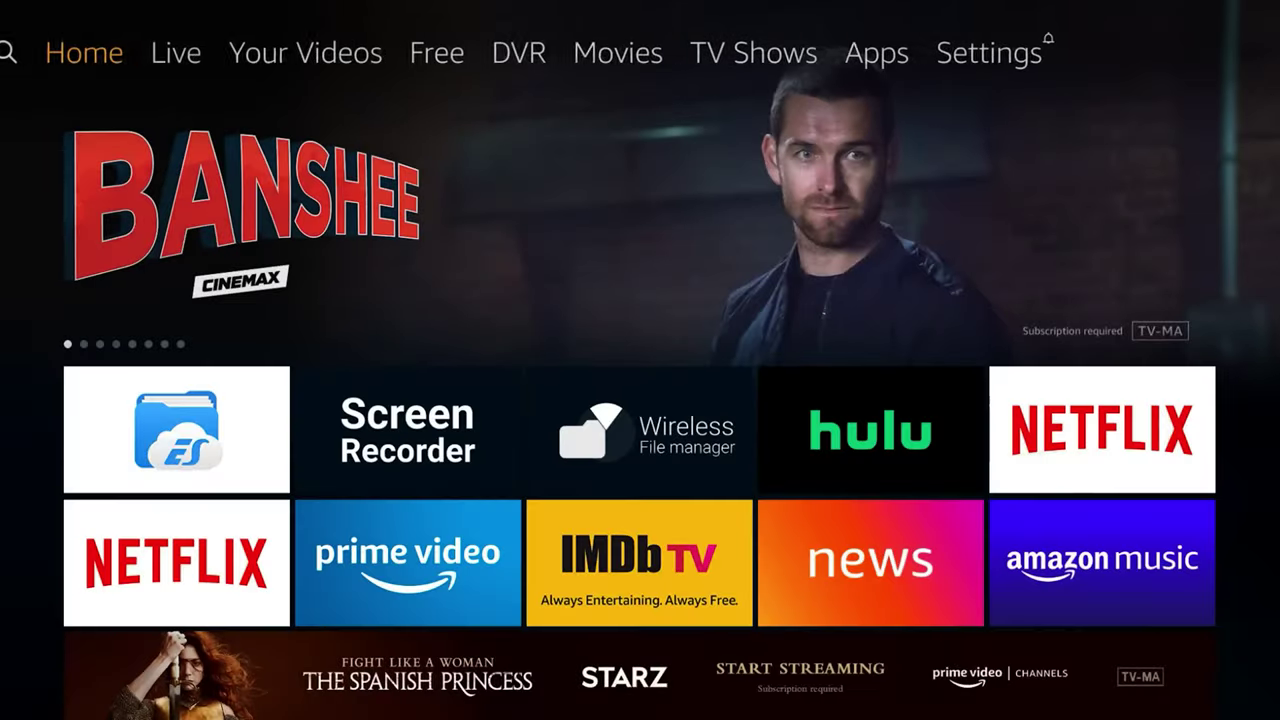
Open Preferences > Parental Controls and view PIN Protect Purchases and PIN Protect App Launches
key(Right)
key(Right)
key(Right)
key(Right)
key(Right)
key(Right)
key(Right)
key(Right)
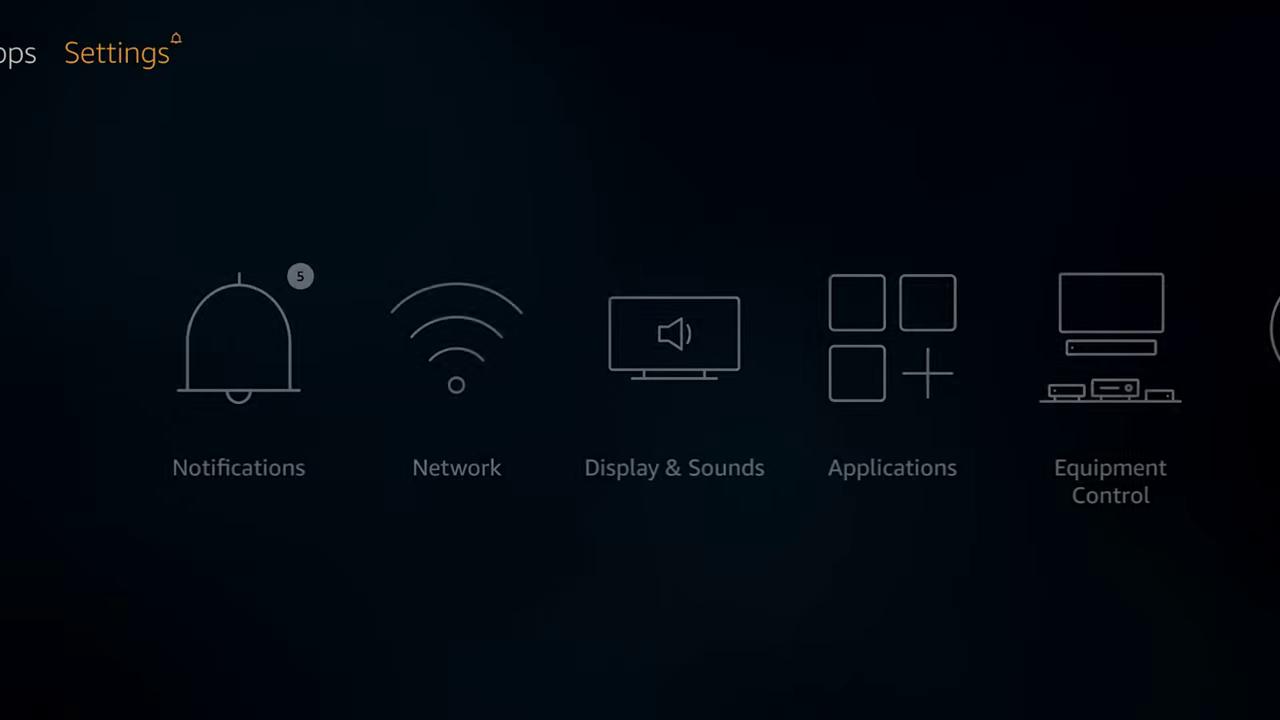
key(Down)
key(Right)
key(Right)
key(Right)
key(Right)
key(Right)
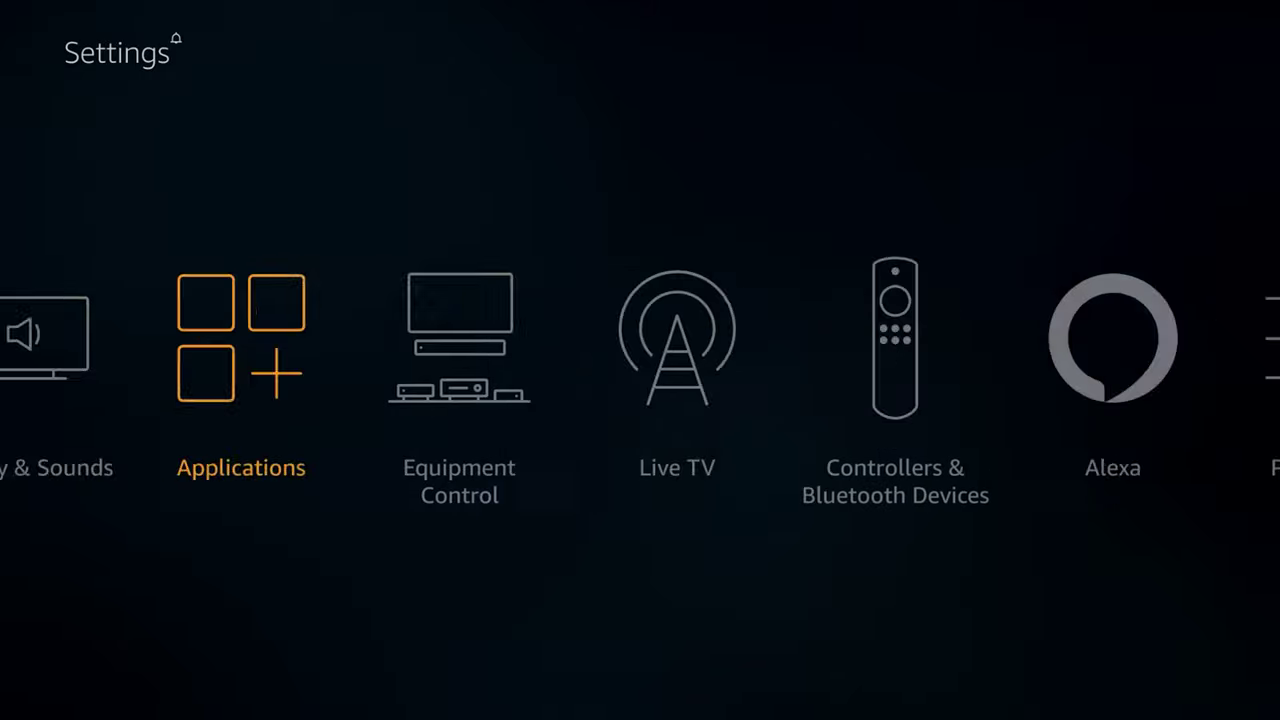
key(Right)
key(Right)
key(Right)
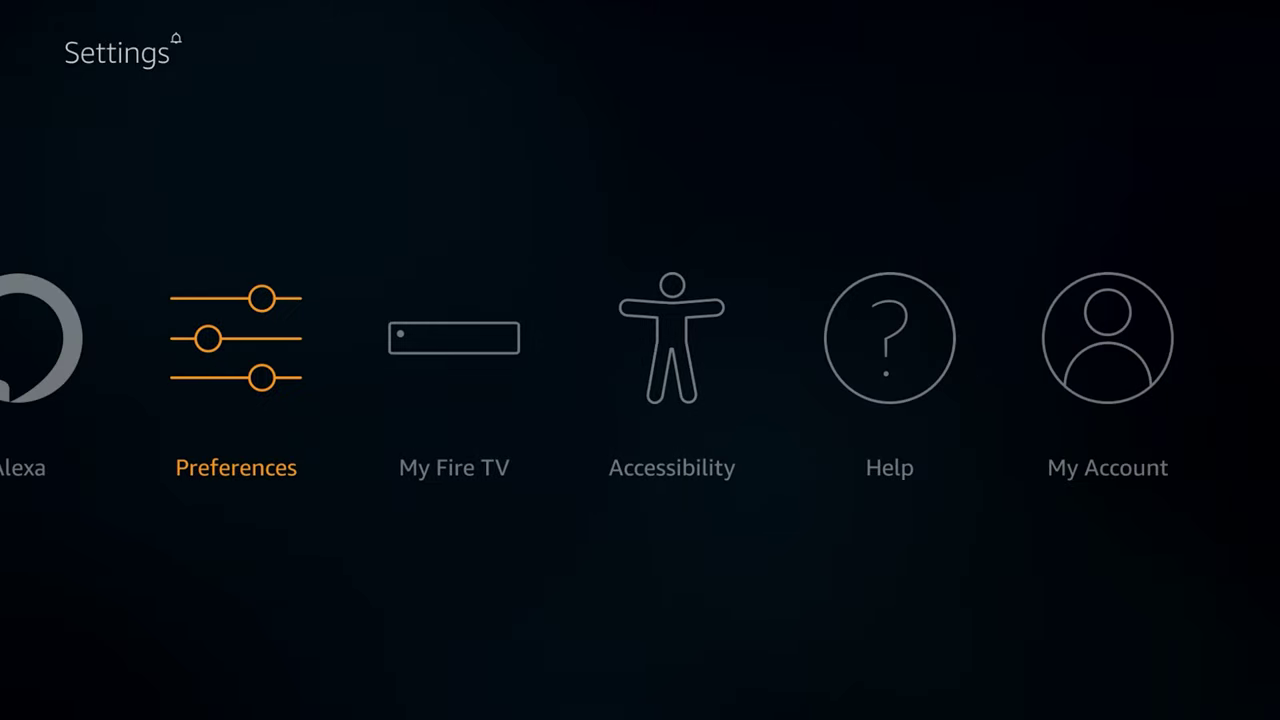
key(Return)
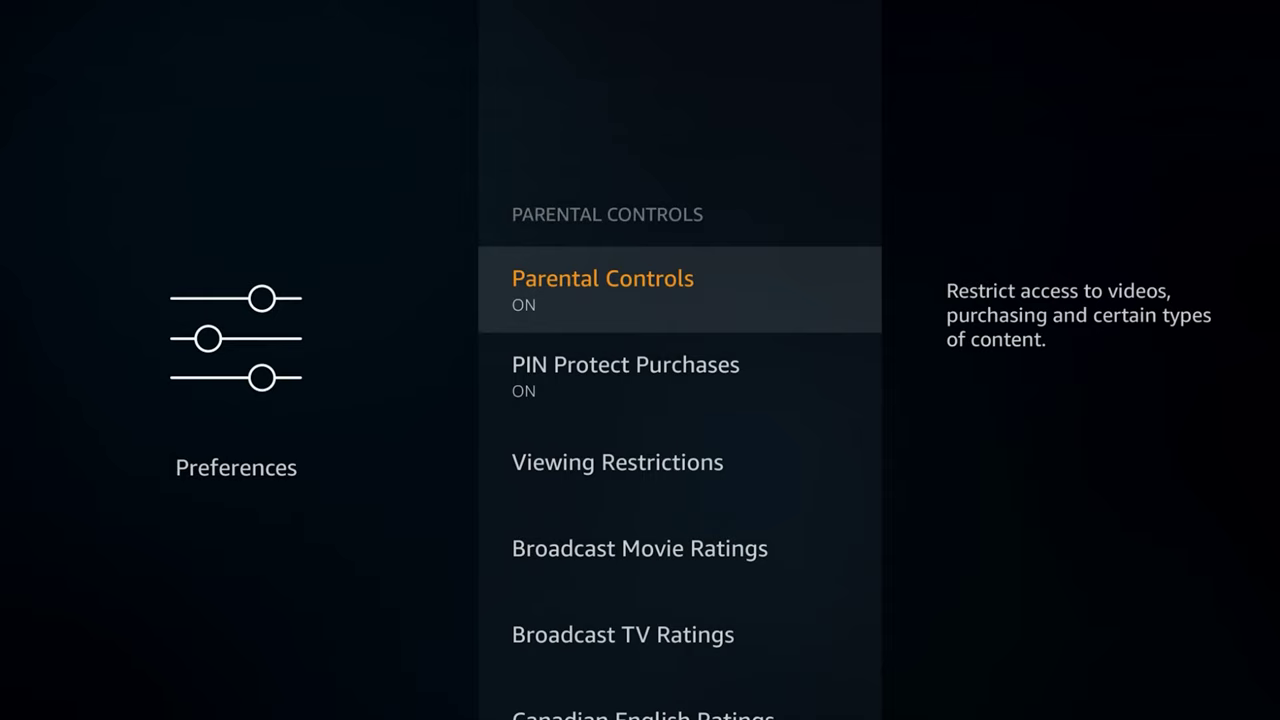
key(Down)
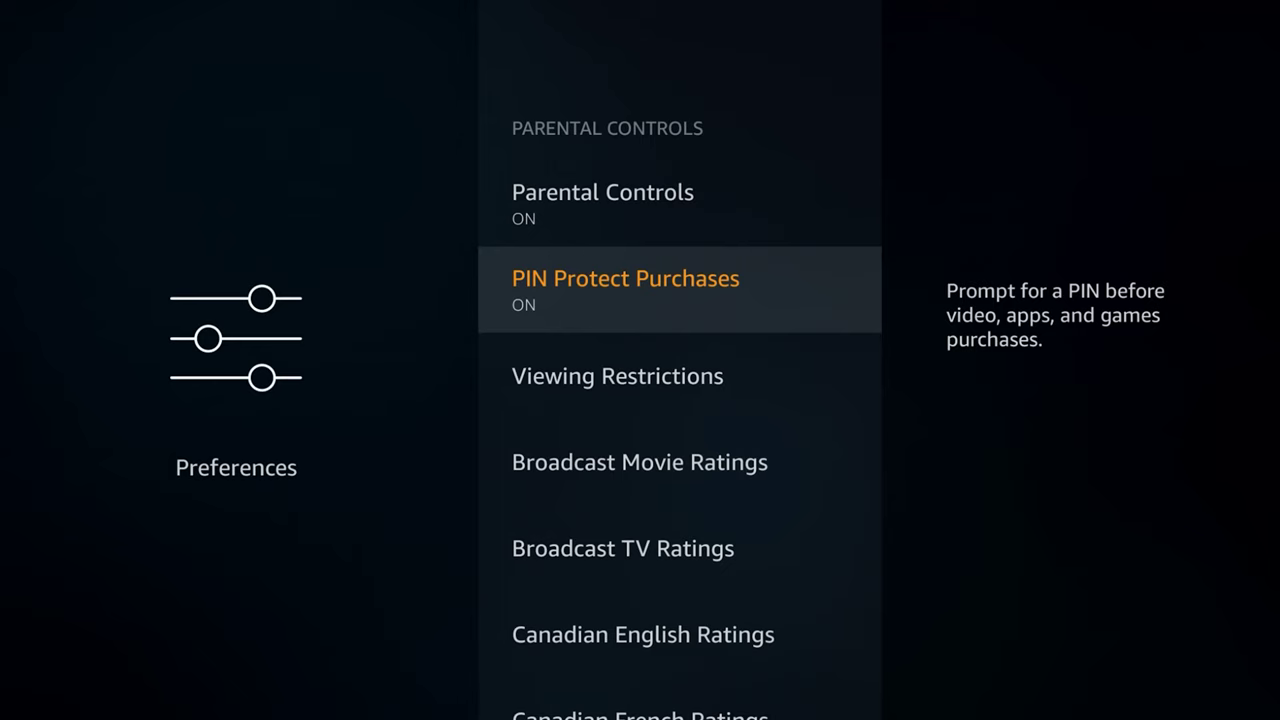
key(Down)
key(Down)
key(Down)
key(Down)
key(Down)
key(Down)
key(Down)
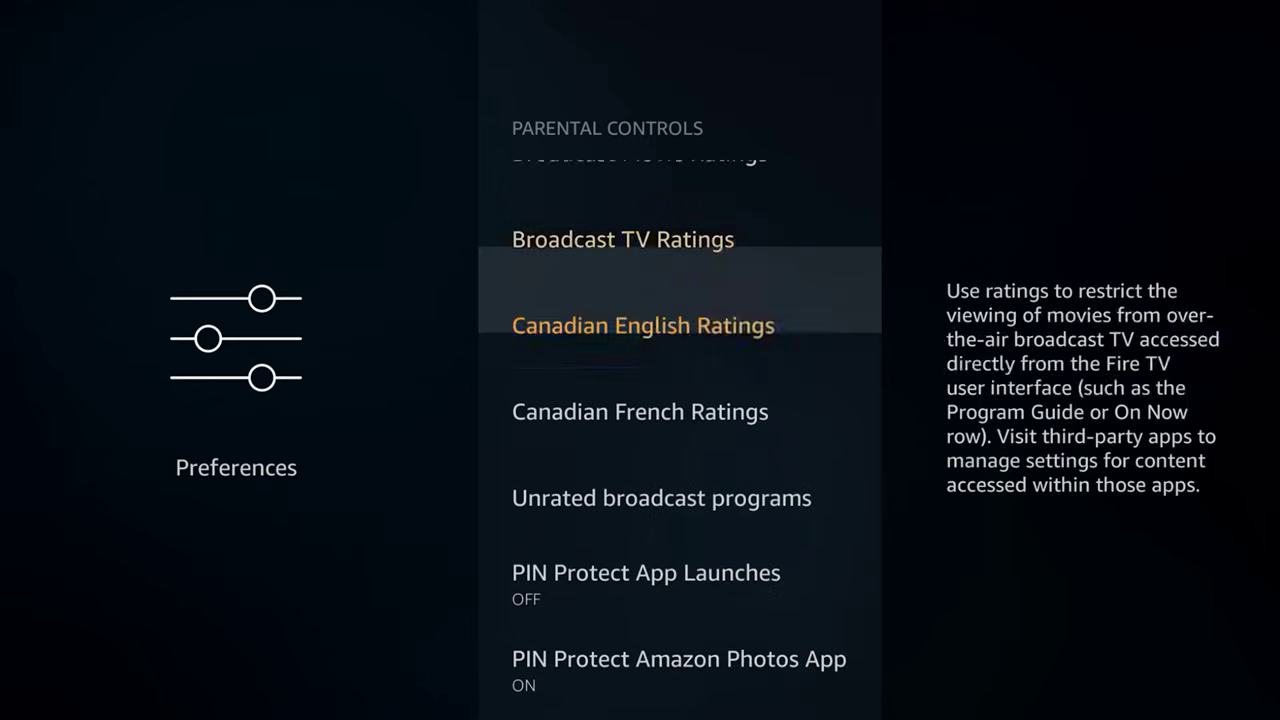